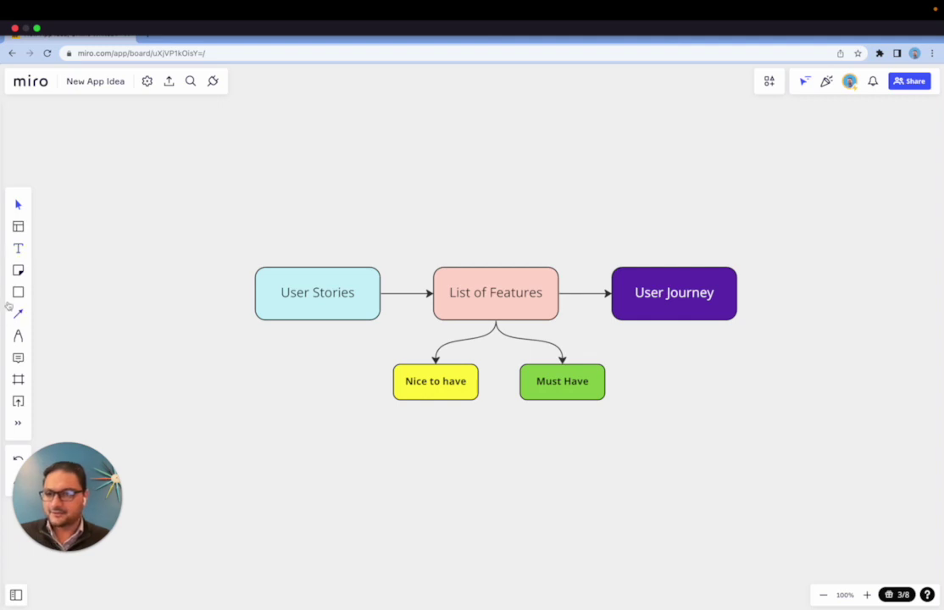
Add a text label reading "Buyer" below the User Stories box.
{"action": "left_click", "coordinate": [18, 249]}
{"action": "left_click", "coordinate": [294, 395]}
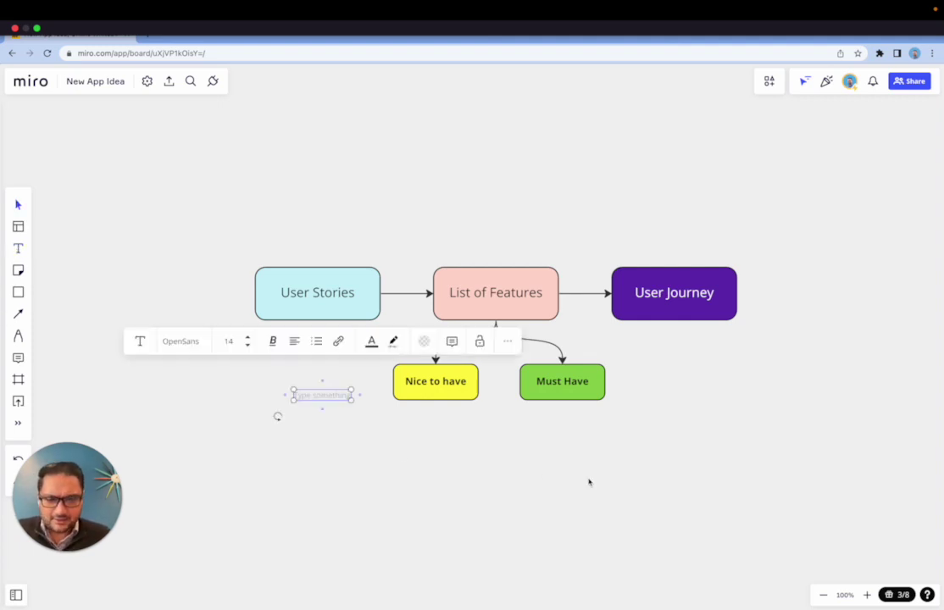
{"action": "type", "text": "B"}
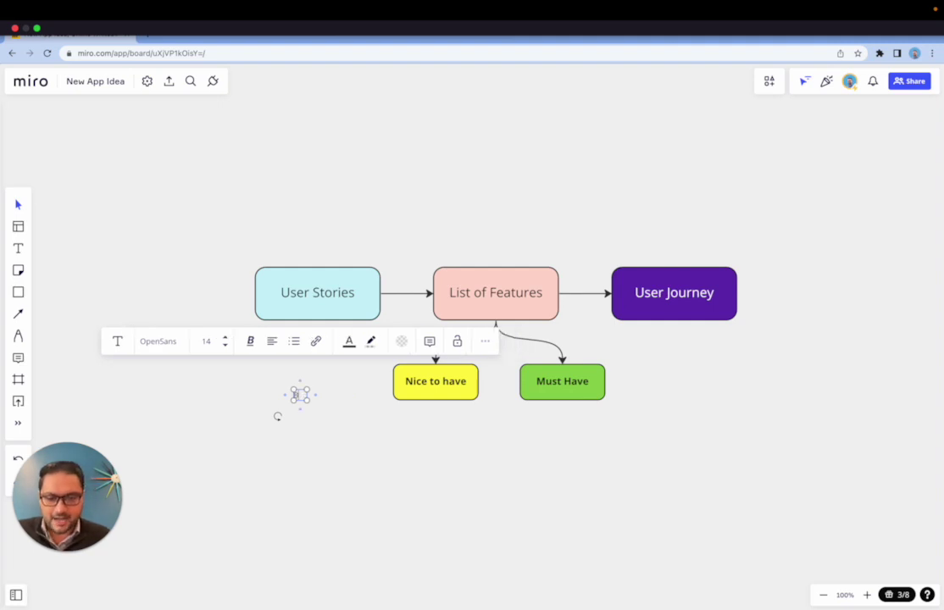
{"action": "type", "text": "ser"}
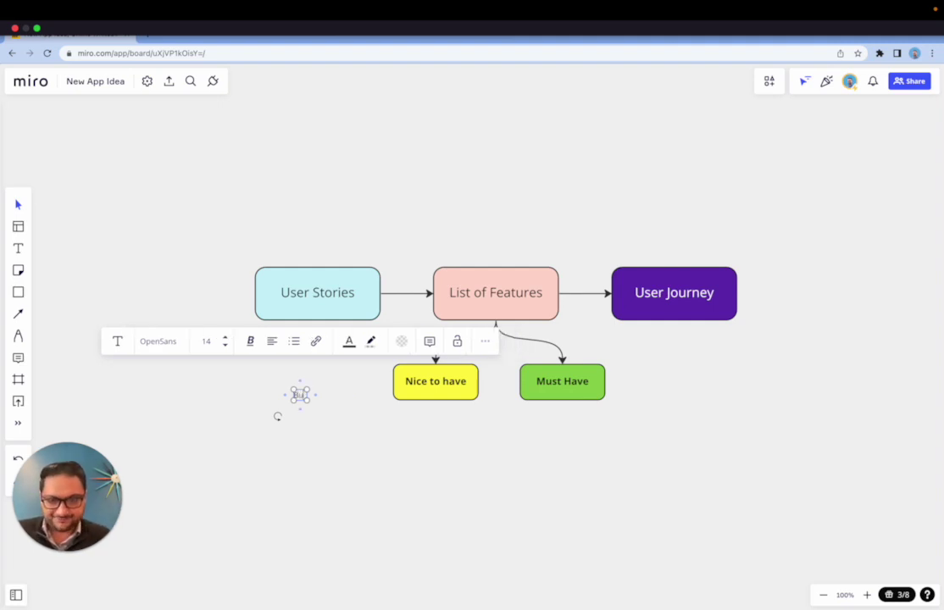
{"action": "type", "text": "r"}
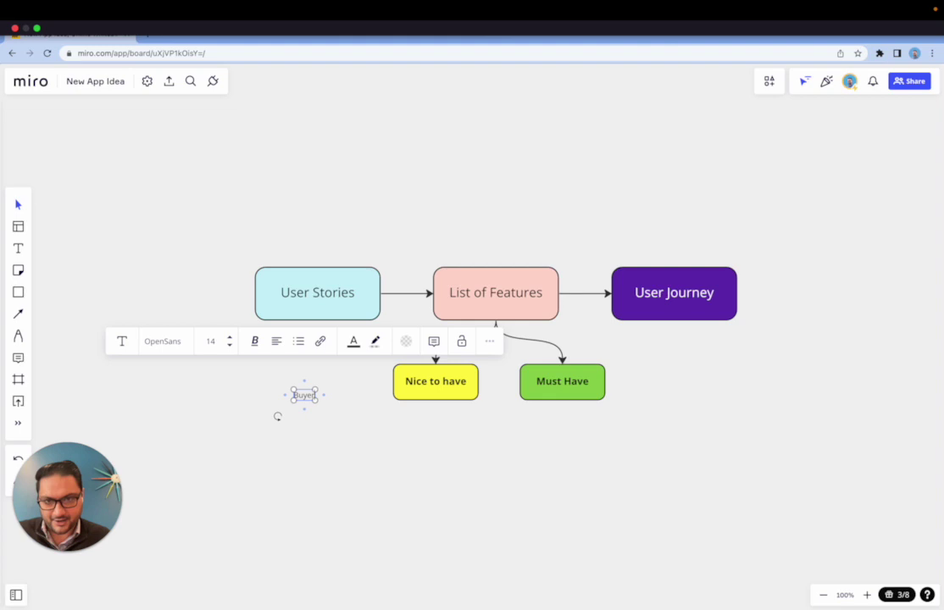
{"action": "left_click", "coordinate": [545, 582]}
Duplicate the Buyer label directly beneath itself and change the copy's text to "Seller".
{"action": "left_click", "coordinate": [305, 399]}
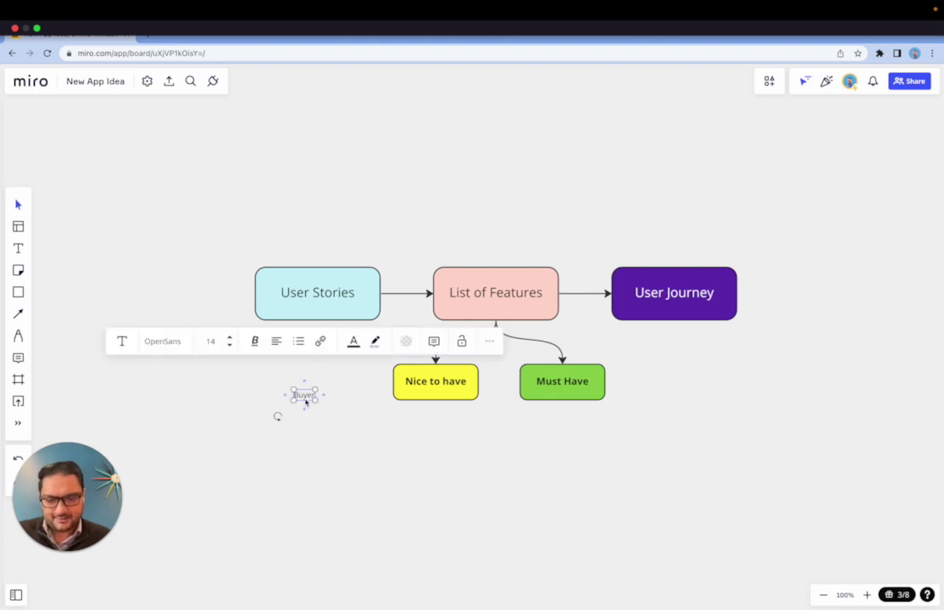
{"action": "mouse_move", "coordinate": [306, 402]}
{"action": "left_mouse_down"}
{"action": "mouse_move", "coordinate": [302, 431]}
{"action": "mouse_move", "coordinate": [304, 421]}
{"action": "left_mouse_up"}
{"action": "double_click", "coordinate": [305, 415]}
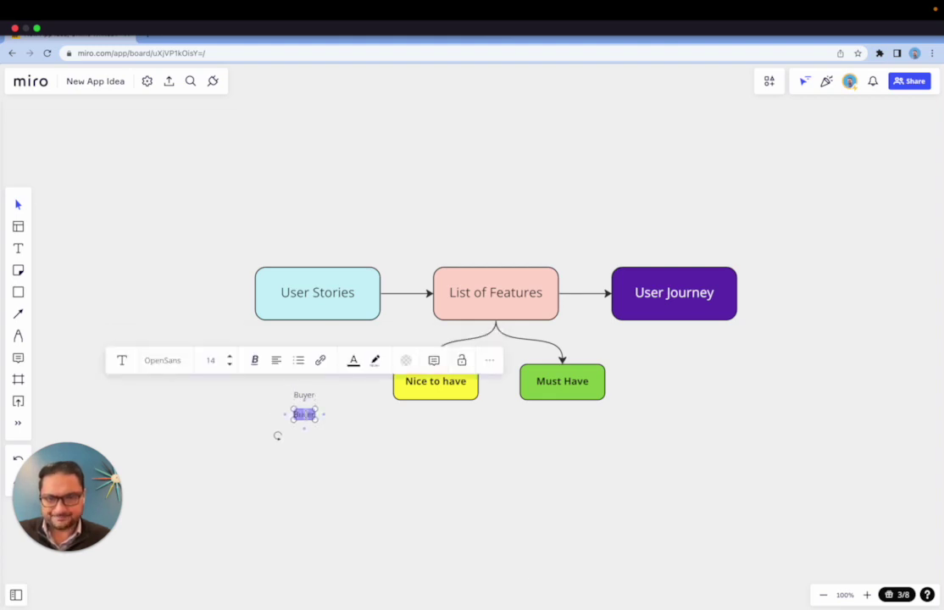
{"action": "type", "text": "Seller"}
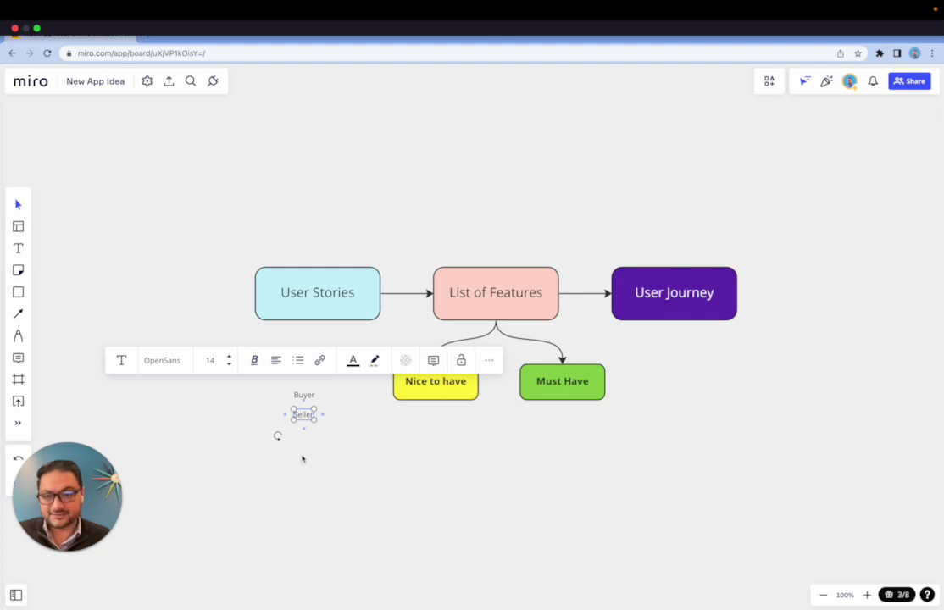
Duplicate the Seller label directly beneath itself and change the copy's text to "Admin".
{"action": "double_click", "coordinate": [304, 415]}
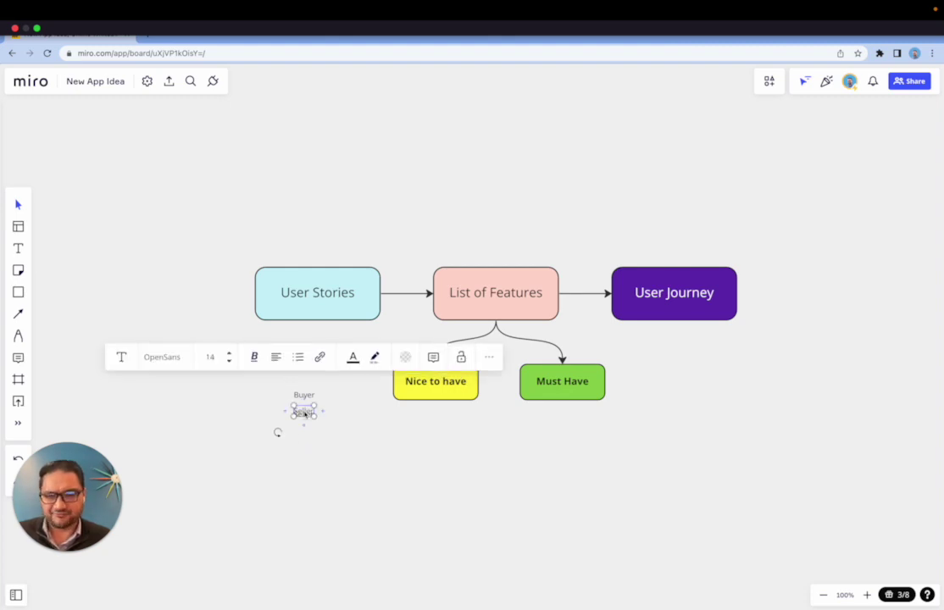
{"action": "left_click_drag", "start_coordinate": [305, 415], "coordinate": [306, 440]}
{"action": "double_click", "coordinate": [306, 440]}
{"action": "type", "text": "Admin"}
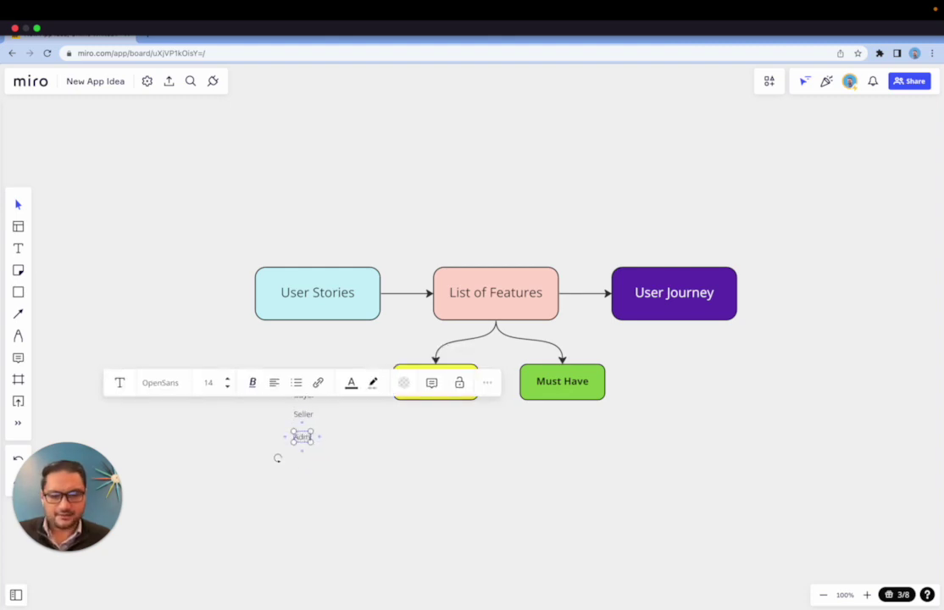
{"action": "left_click", "coordinate": [307, 531]}
Duplicate the Admin label beneath itself and replace the copy's text with "As a {user}".
{"action": "scroll", "coordinate": [354, 498], "scroll_direction": "down", "scroll_amount": 5}
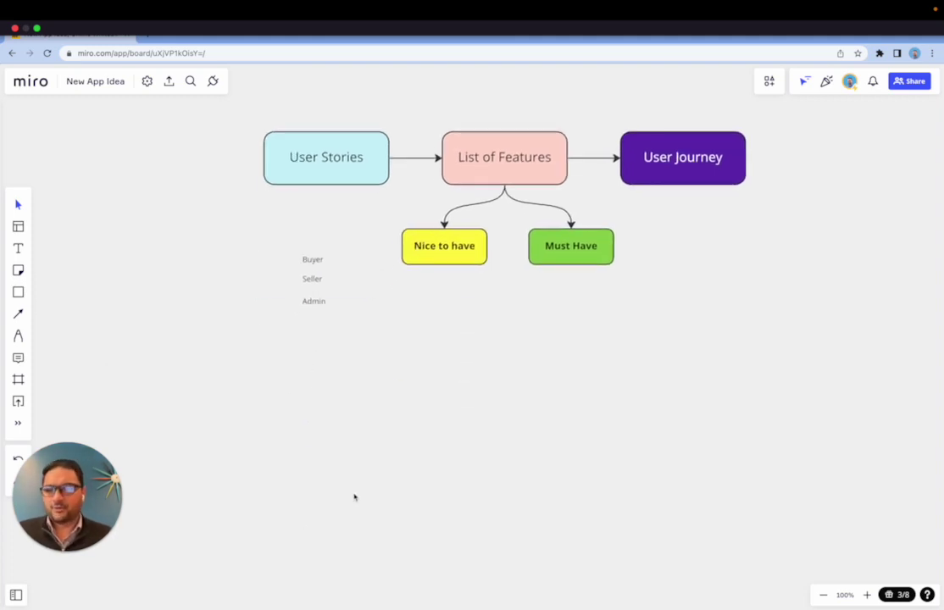
{"action": "left_click", "coordinate": [314, 305]}
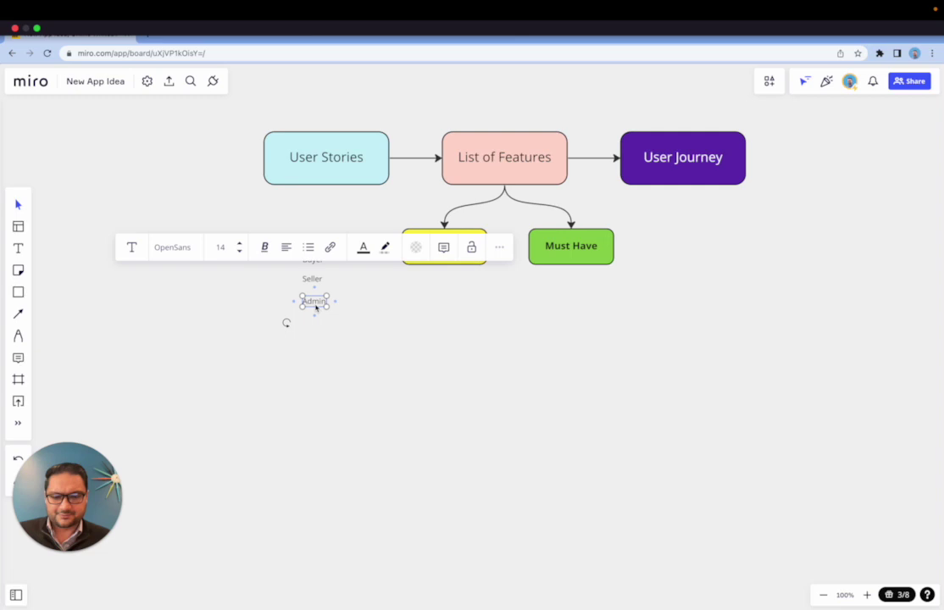
{"action": "left_click_drag", "start_coordinate": [315, 309], "coordinate": [315, 331]}
{"action": "double_click", "coordinate": [314, 329]}
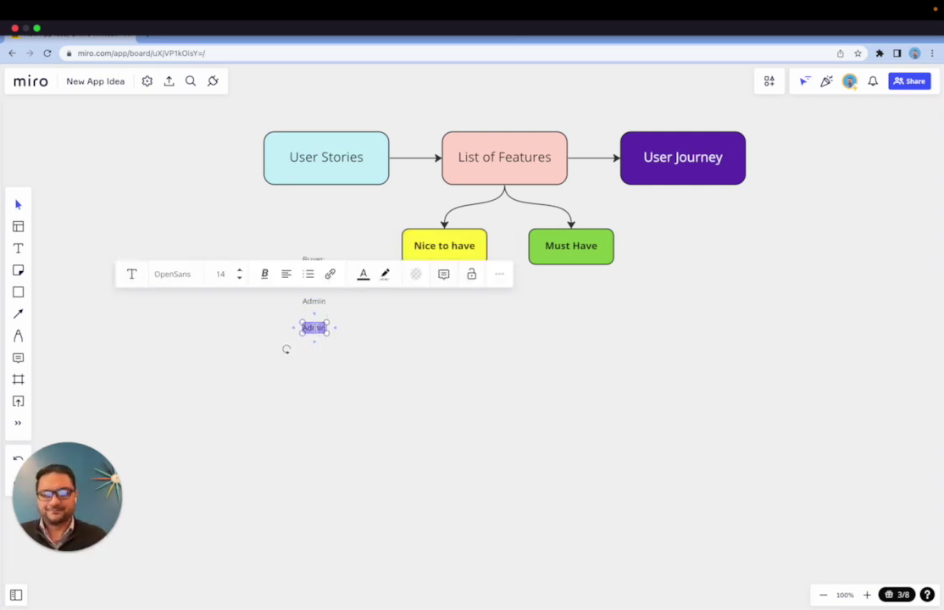
{"action": "type", "text": "As a"}
{"action": "type", "text": " b"}
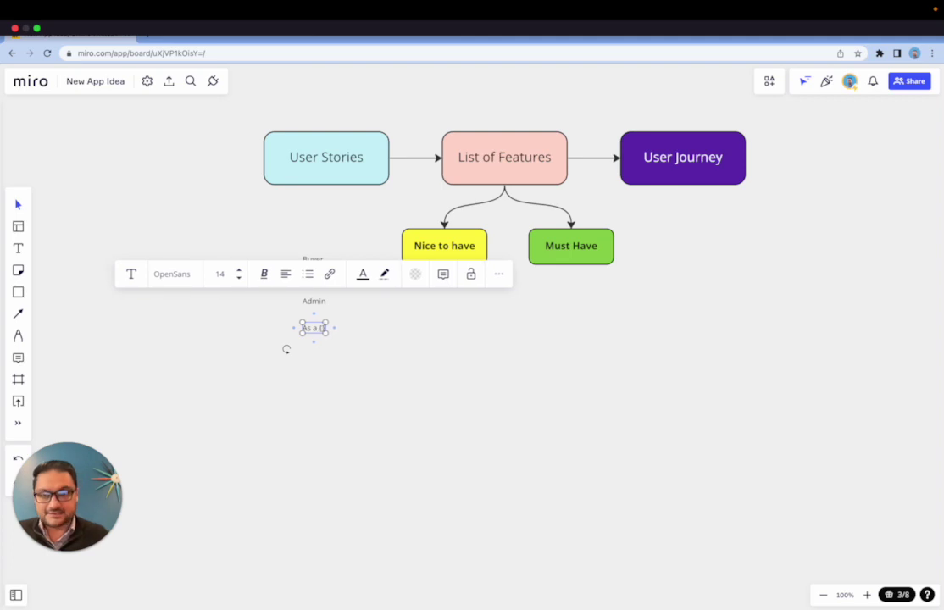
{"action": "type", "text": "user)"}
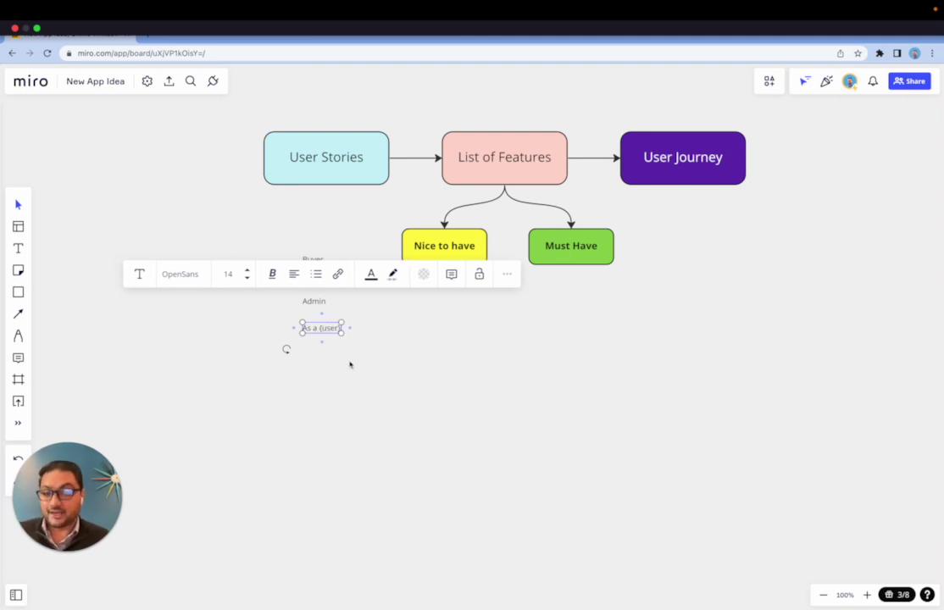
{"action": "left_click", "coordinate": [348, 350]}
Extend the "As a {user}" text with ", I like to {feature}, so that {benefit}" to complete the user story template.
{"action": "double_click", "coordinate": [337, 331]}
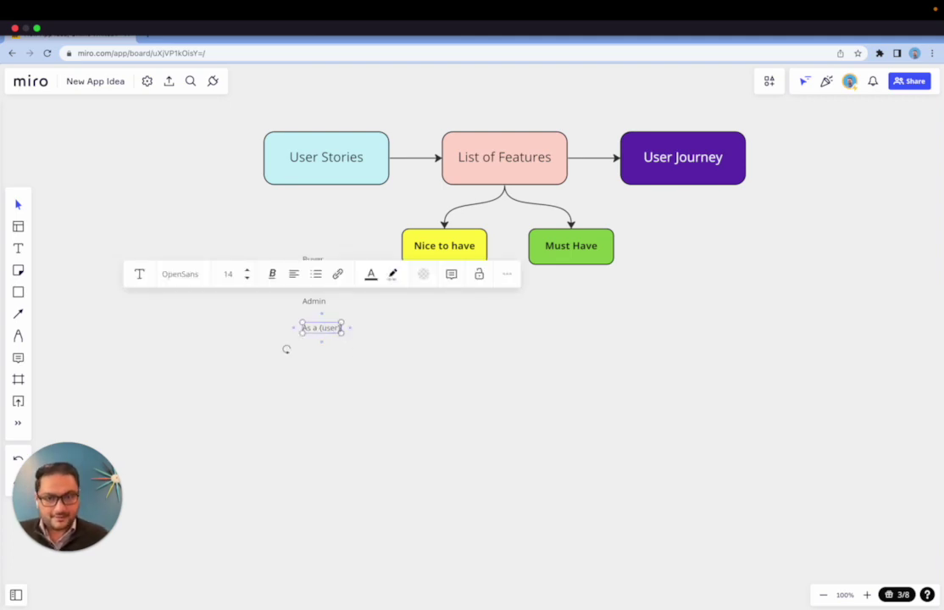
{"action": "type", "text": ", I like to ("}
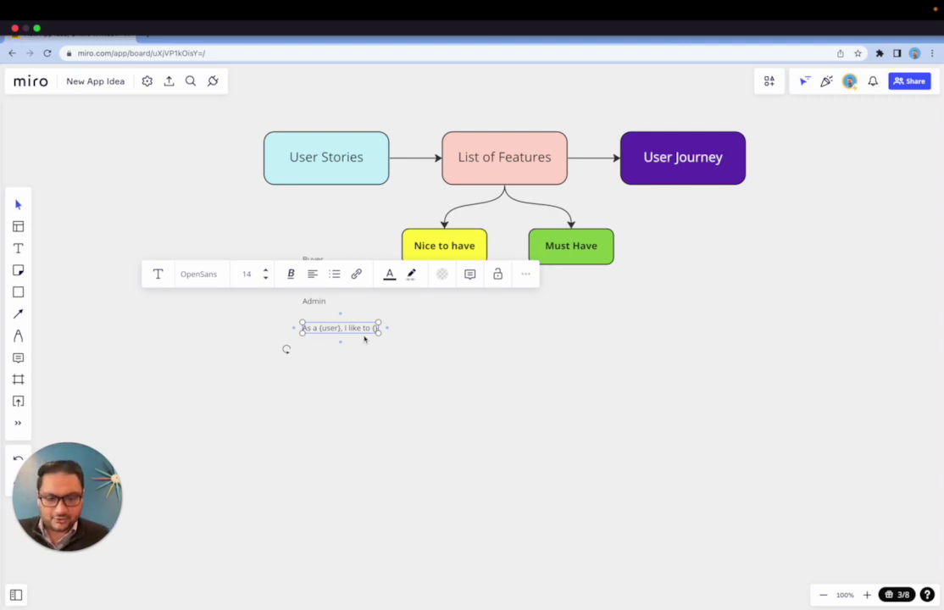
{"action": "type", "text": "feature)"}
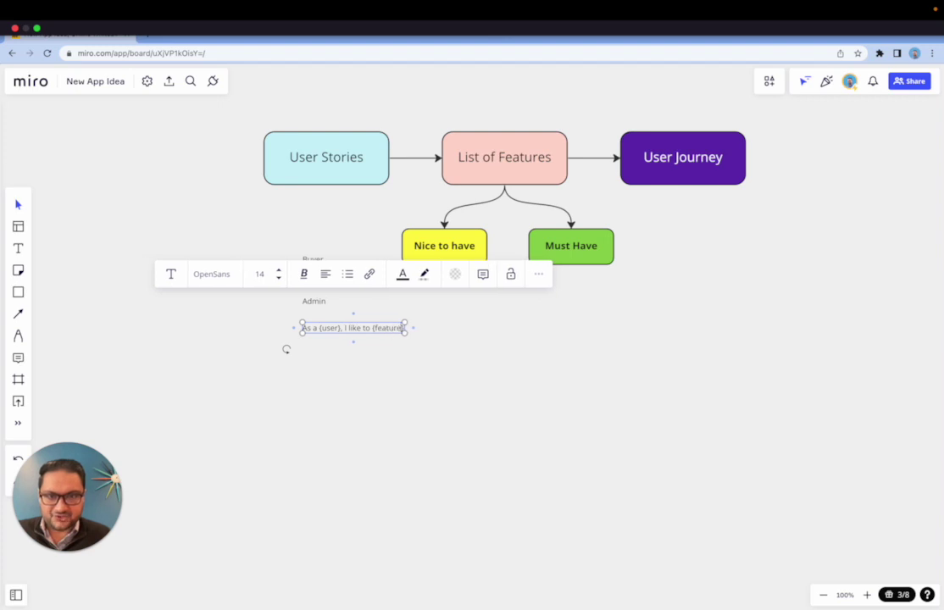
{"action": "type", "text": ", so that"}
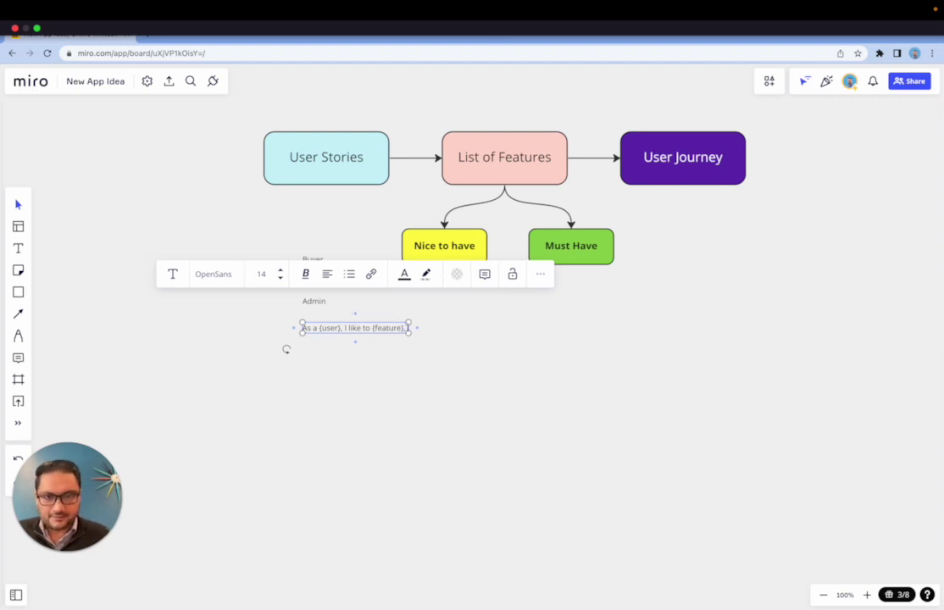
{"action": "type", "text": " ("}
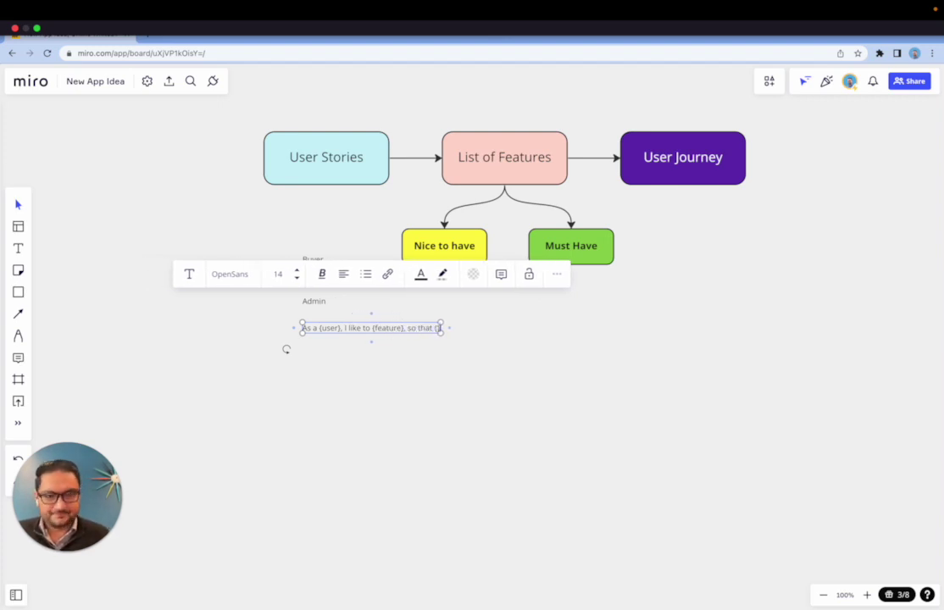
{"action": "type", "text": "benefit)"}
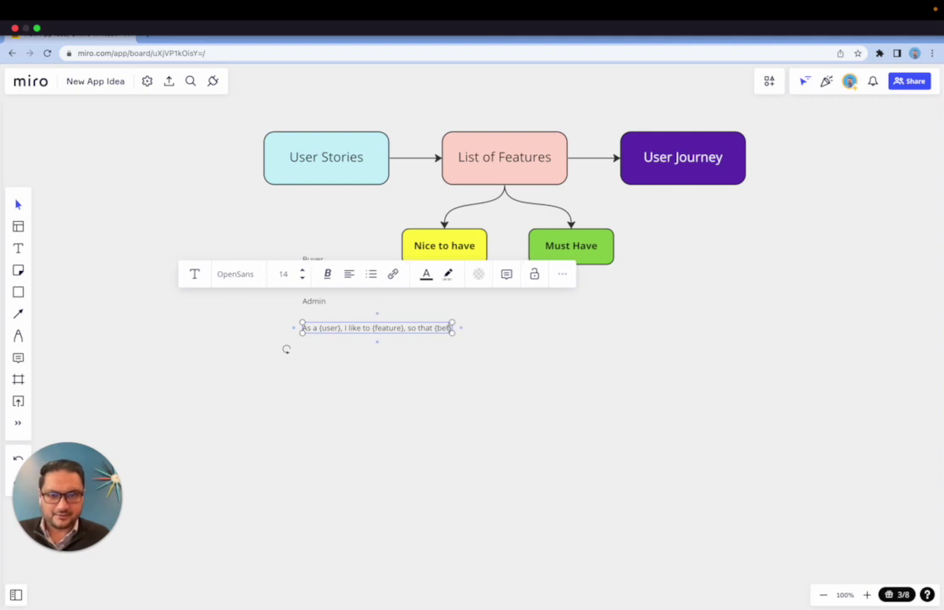
{"action": "left_click", "coordinate": [405, 356]}
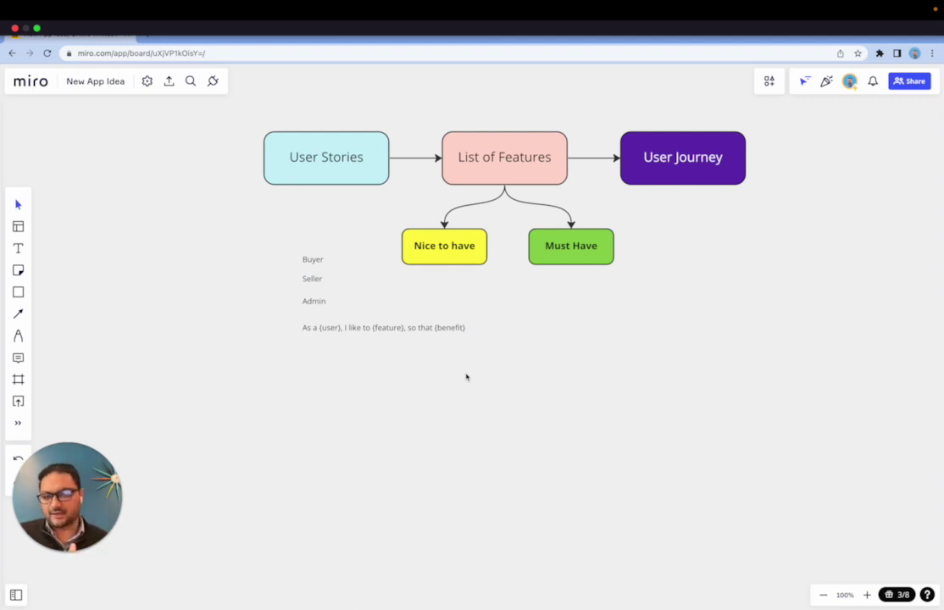
Duplicate the user story template below the original and replace {user} in the copy with "buyer".
{"action": "left_click", "coordinate": [384, 329]}
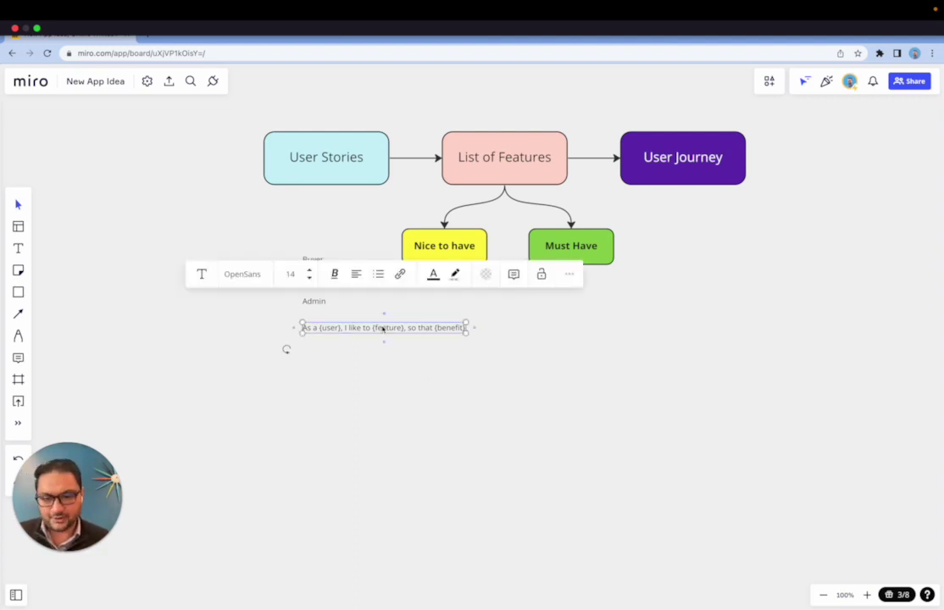
{"action": "left_click_drag", "start_coordinate": [383, 329], "coordinate": [384, 360]}
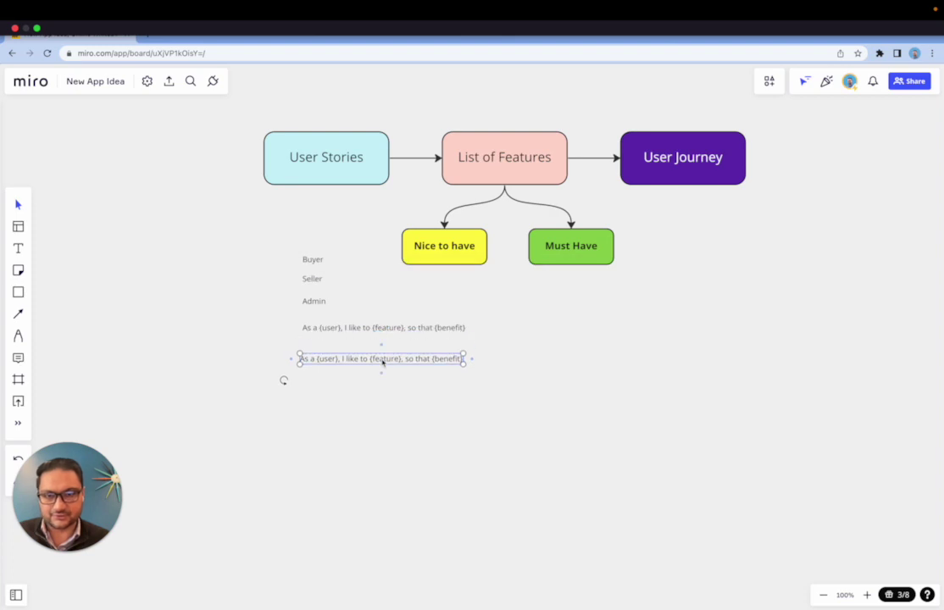
{"action": "double_click", "coordinate": [384, 359]}
{"action": "left_click", "coordinate": [316, 359]}
{"action": "left_click_drag", "start_coordinate": [316, 358], "coordinate": [338, 359]}
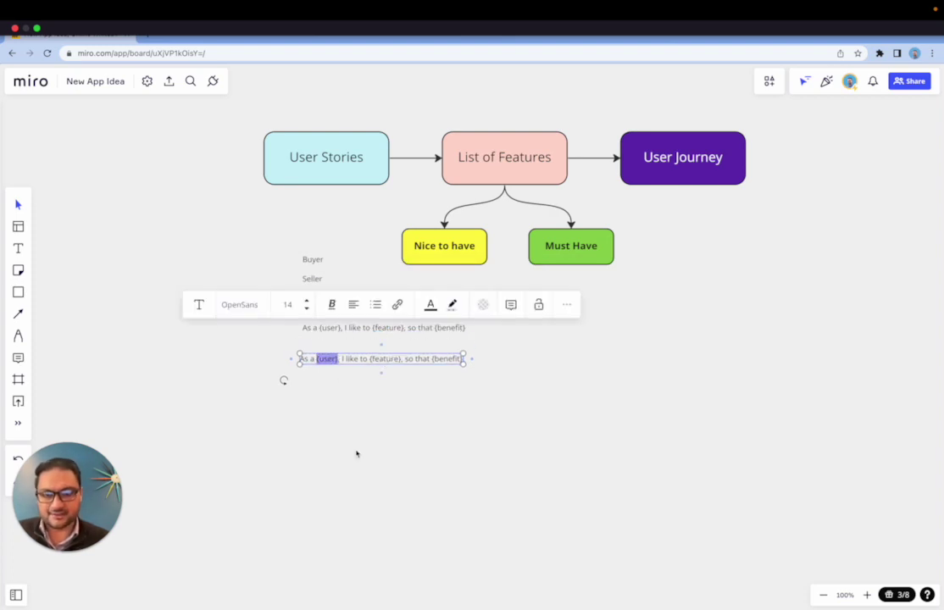
{"action": "type", "text": "buyer"}
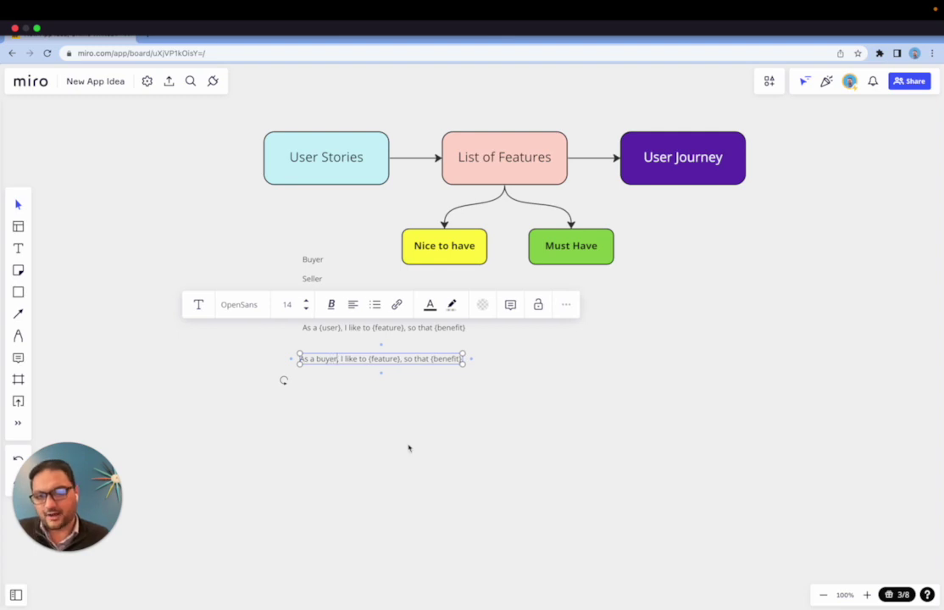
{"action": "key", "text": "Escape"}
Replace the {feature} placeholder in the buyer story with "to checkout a product".
{"action": "left_click", "coordinate": [396, 362]}
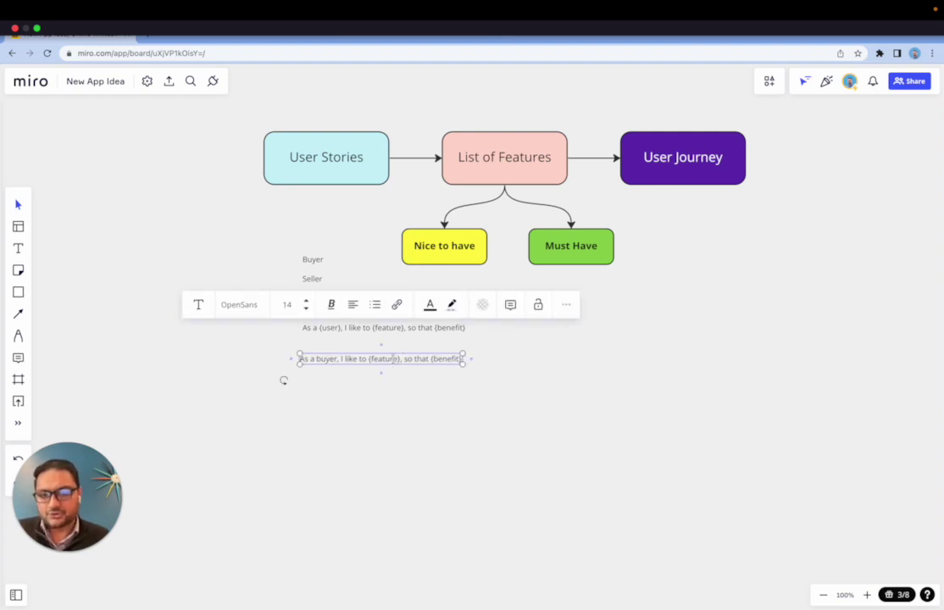
{"action": "left_click_drag", "start_coordinate": [400, 359], "coordinate": [369, 359]}
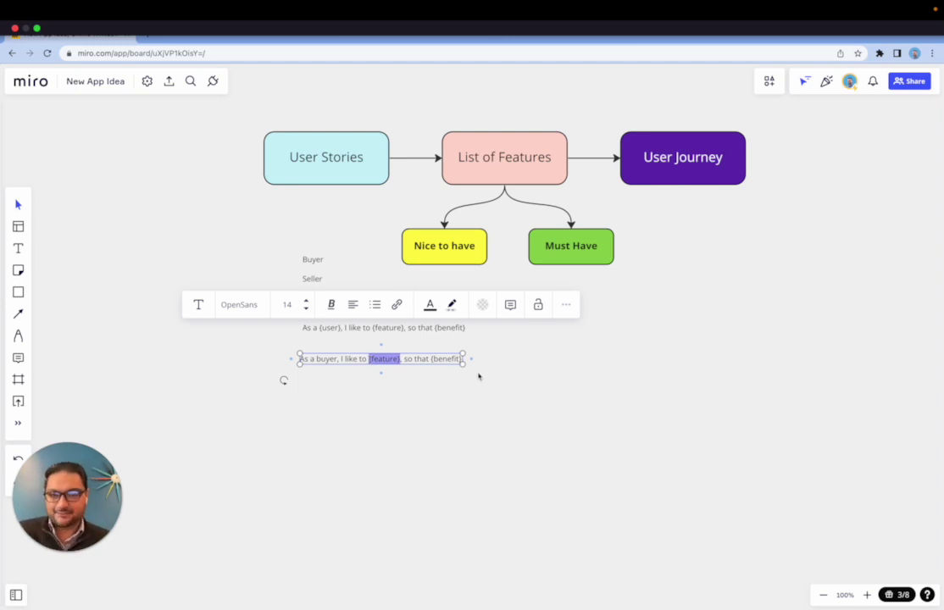
{"action": "type", "text": "to checkout"}
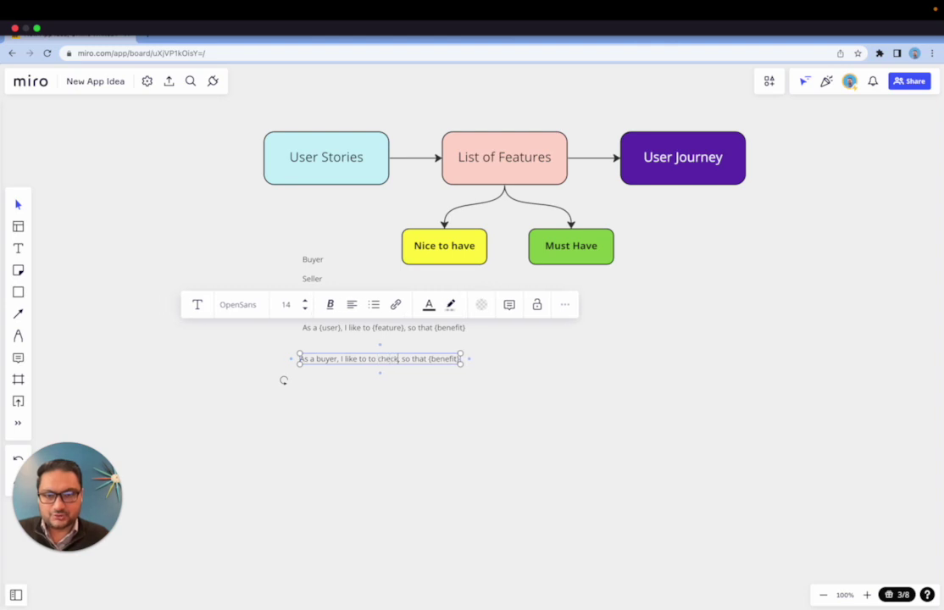
{"action": "type", "text": " a p"}
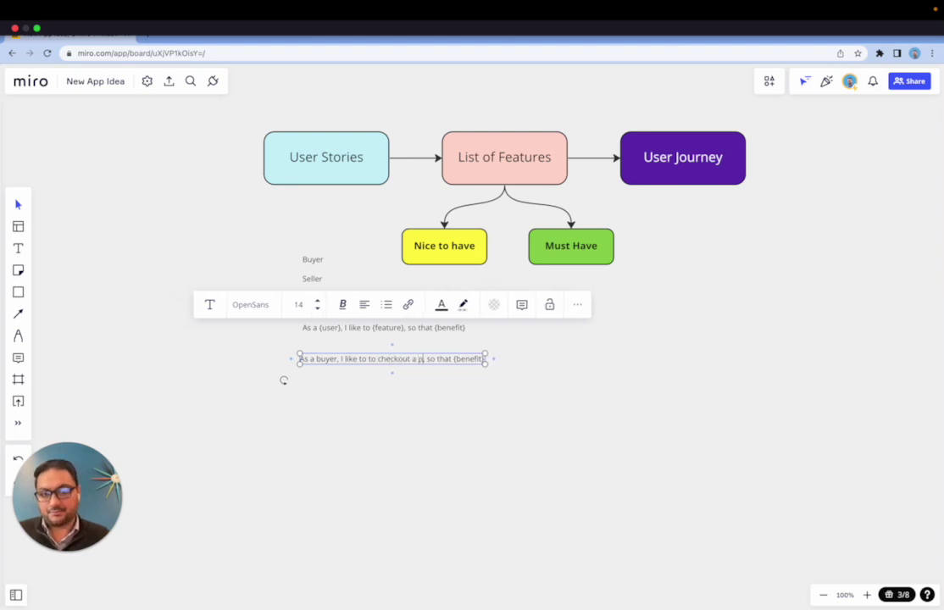
{"action": "type", "text": "rod"}
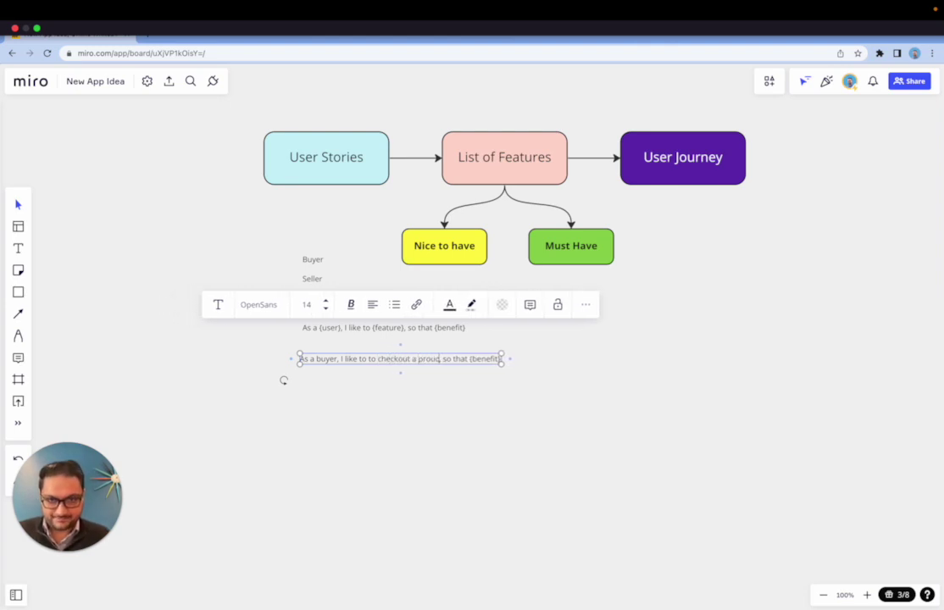
{"action": "type", "text": "uct"}
Replace the {benefit} placeholder in the buyer story with "I can place an order".
{"action": "double_click", "coordinate": [493, 359]}
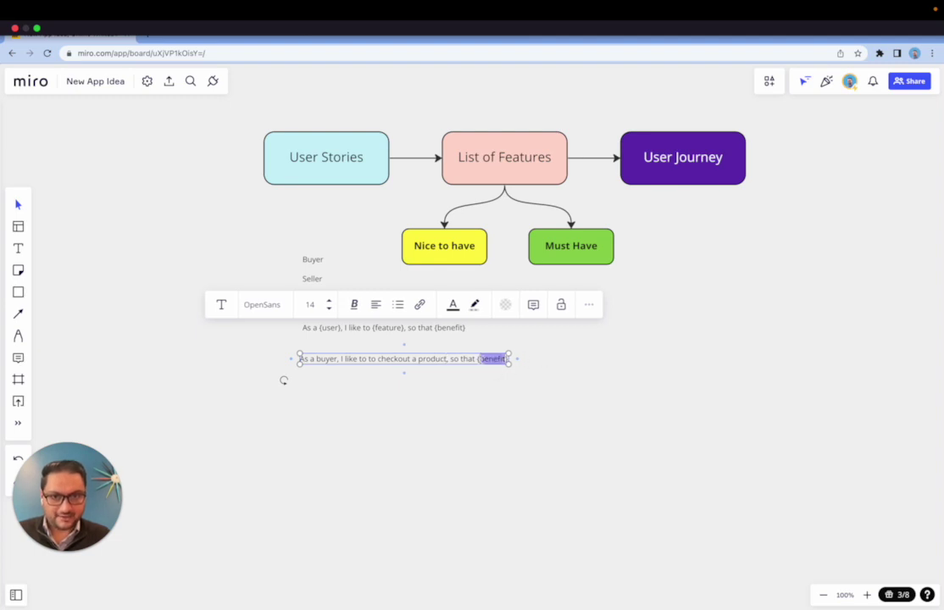
{"action": "key", "text": "shift+Home"}
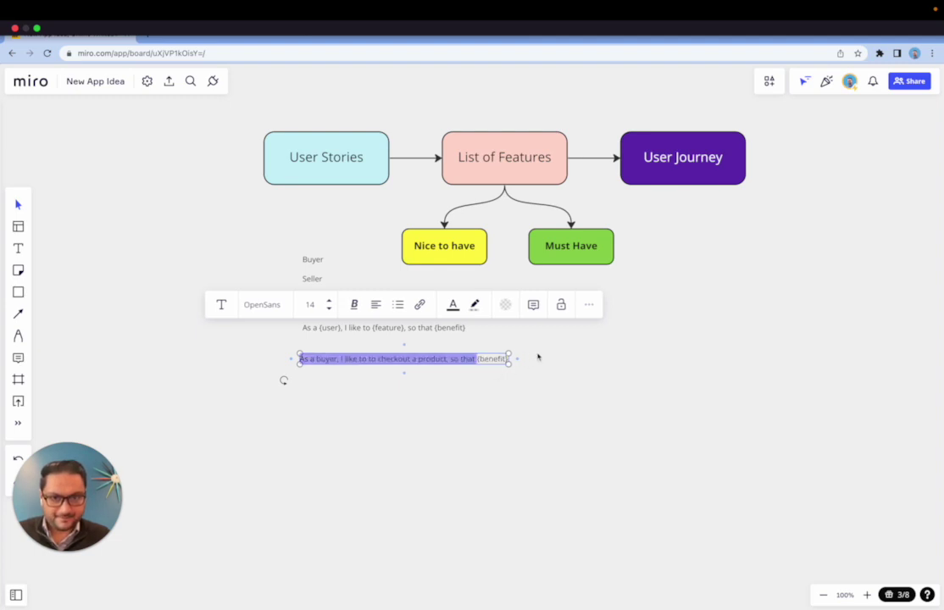
{"action": "key", "text": "shift+End"}
{"action": "key", "text": "shift+Home"}
{"action": "key", "text": "shift+End"}
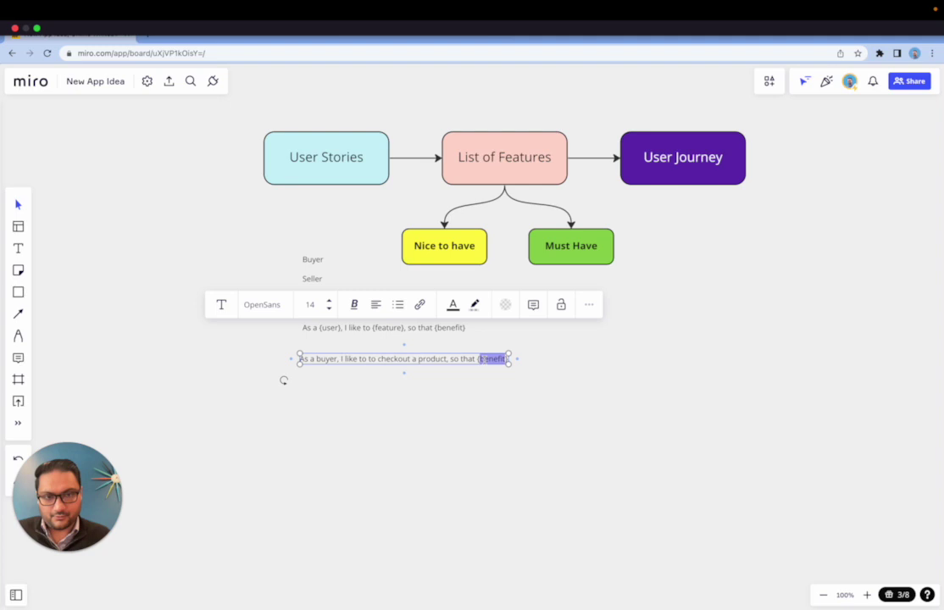
{"action": "left_click", "coordinate": [481, 359]}
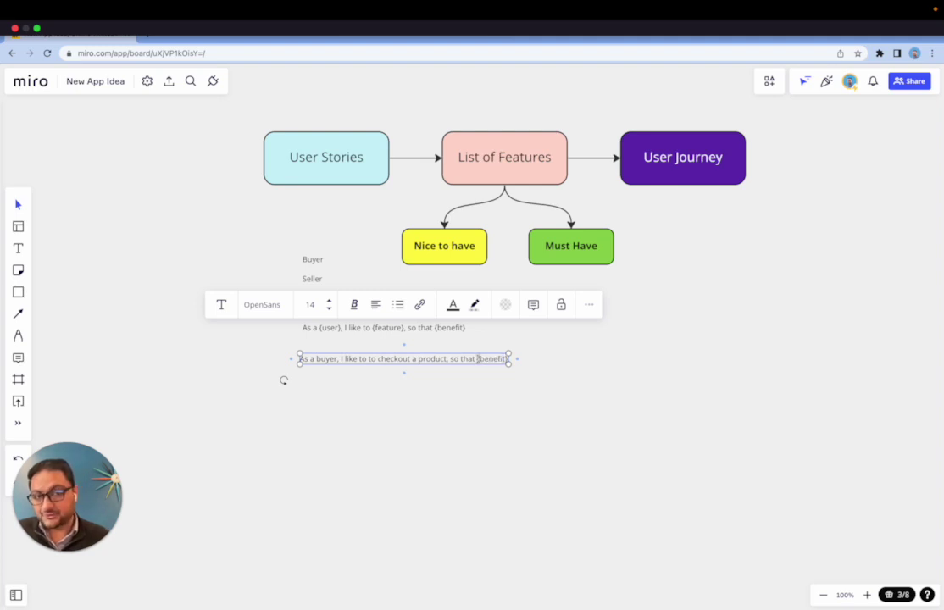
{"action": "left_click_drag", "start_coordinate": [478, 359], "coordinate": [517, 369]}
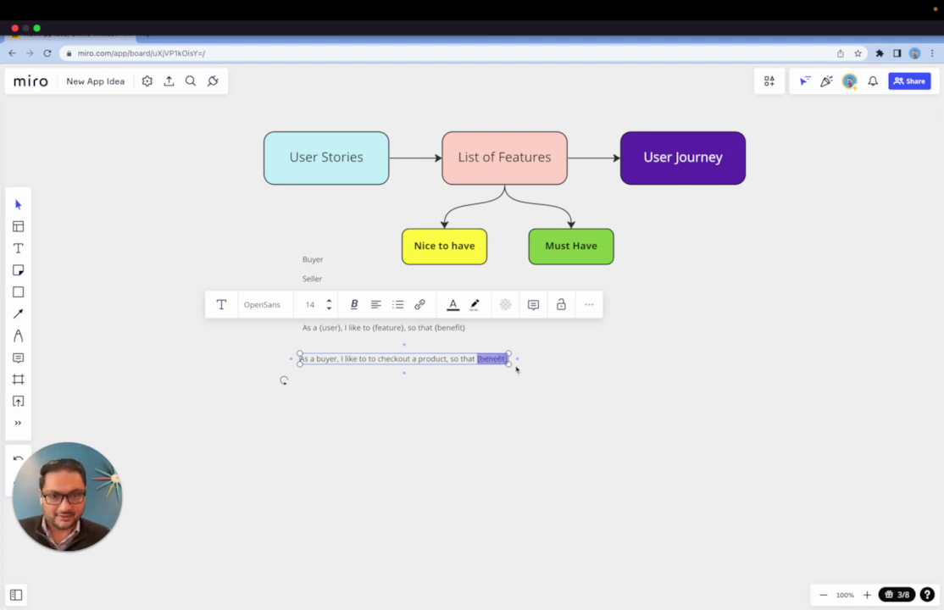
{"action": "type", "text": "I can place an o"}
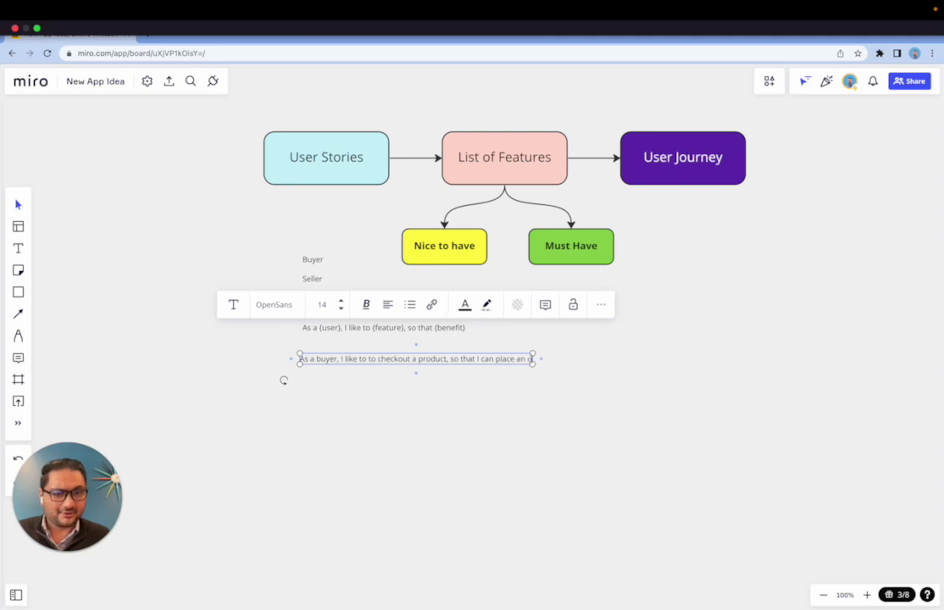
{"action": "type", "text": "rder"}
{"action": "left_click", "coordinate": [478, 430]}
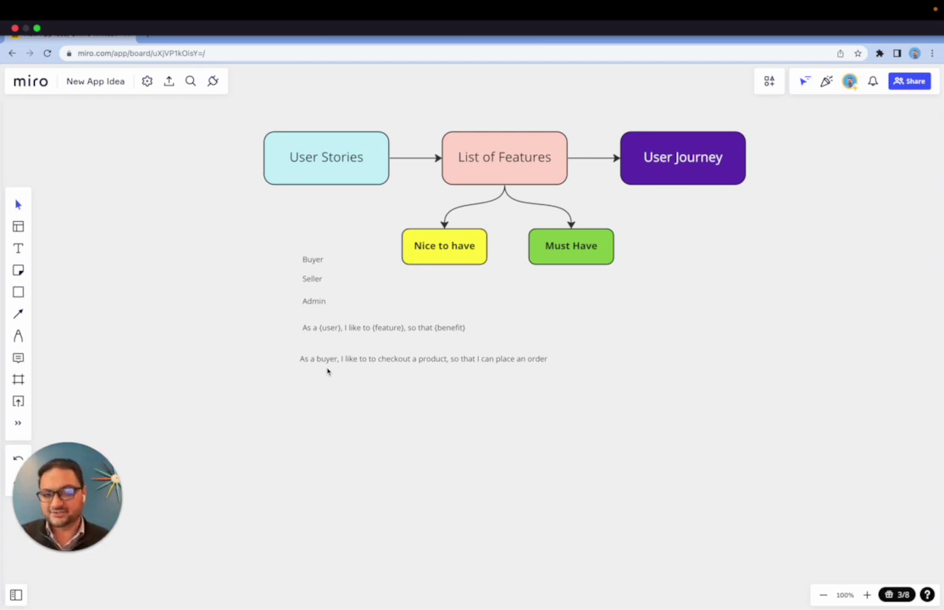
Duplicate the buyer story below itself and replace "checkout a product" in the copy with "login/signup to the app".
{"action": "left_click", "coordinate": [336, 363]}
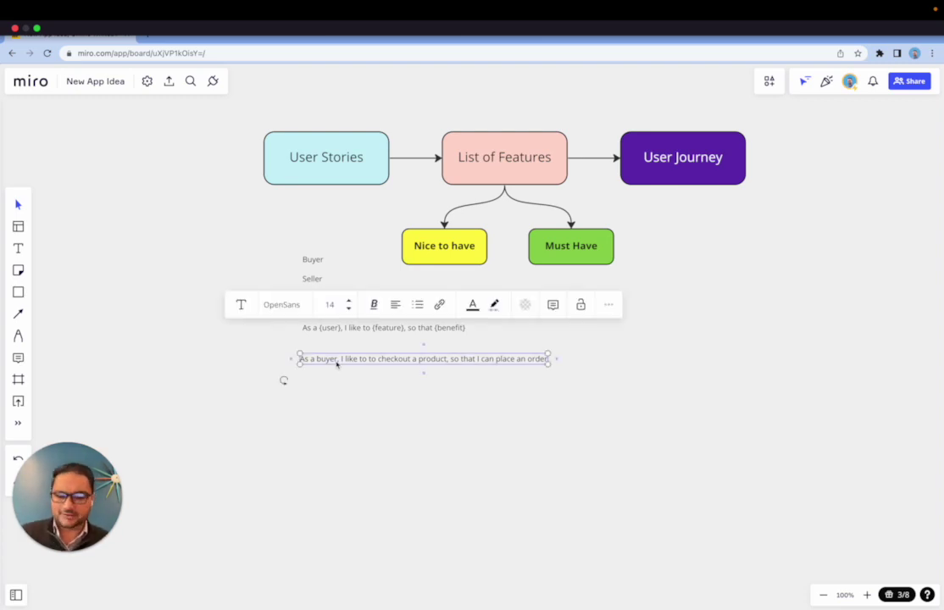
{"action": "left_click_drag", "start_coordinate": [336, 362], "coordinate": [424, 394]}
{"action": "double_click", "coordinate": [327, 392]}
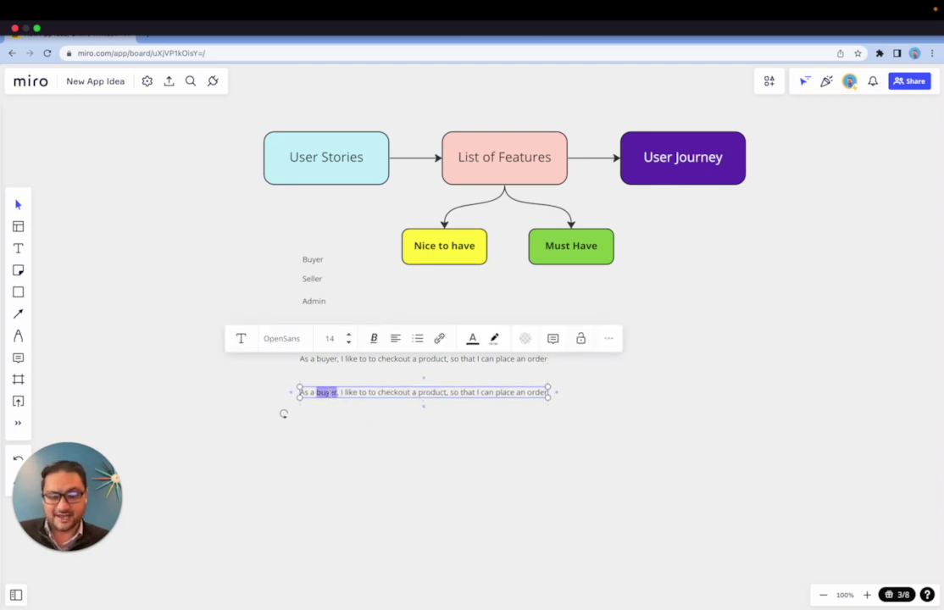
{"action": "double_click", "coordinate": [395, 393]}
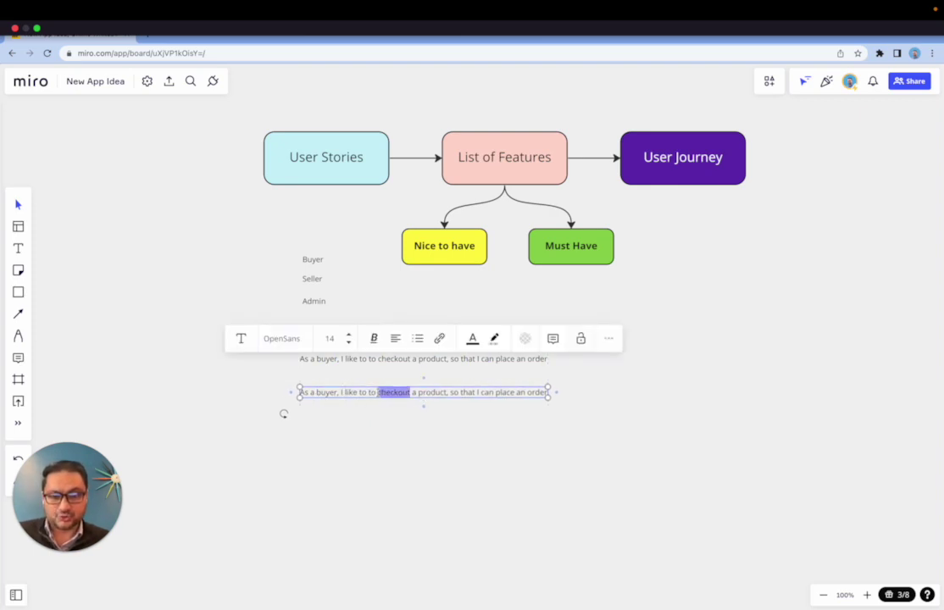
{"action": "key", "text": "shift+alt+Right"}
{"action": "key", "text": "shift+alt+Right"}
{"action": "key", "text": "BackSpace"}
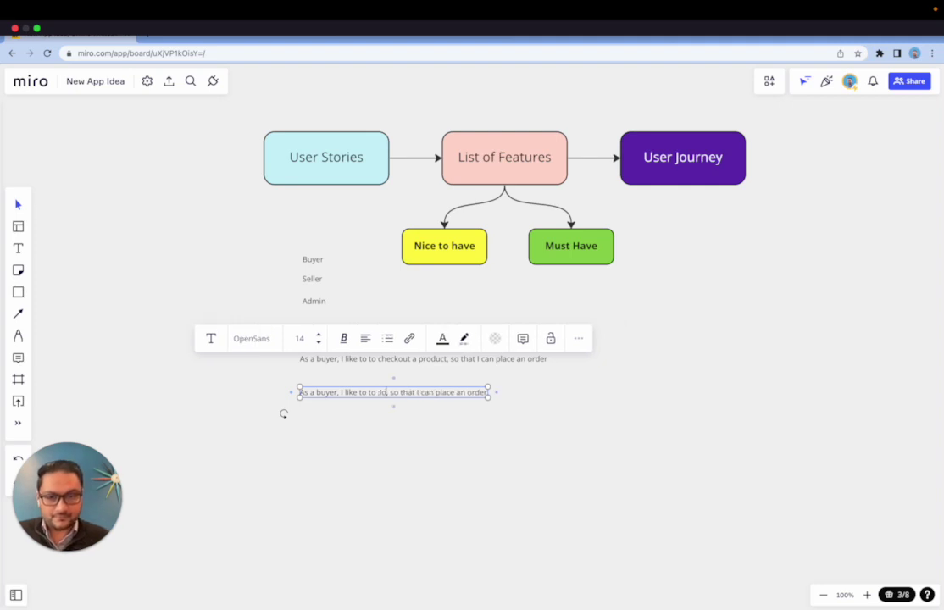
{"action": "type", "text": "login/signu"}
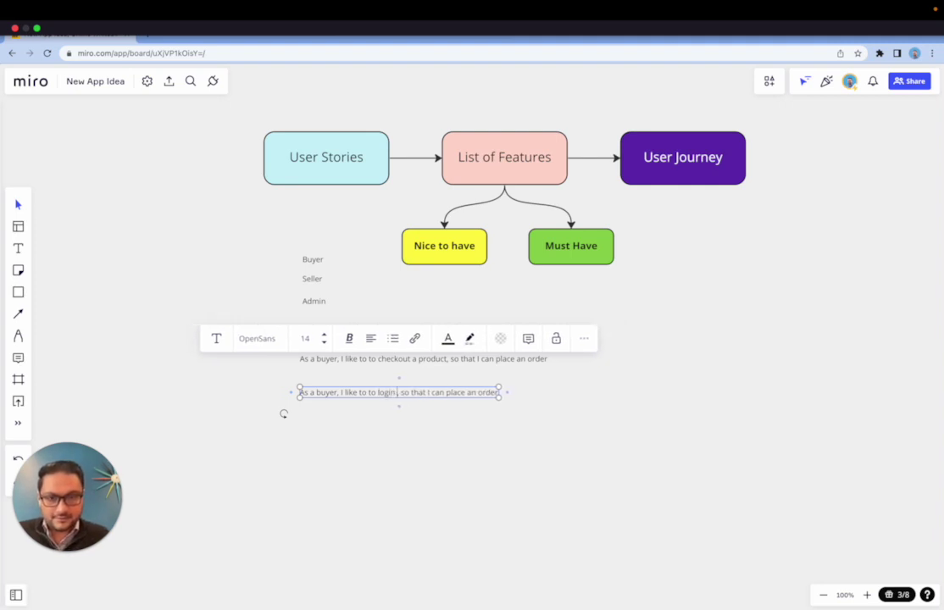
{"action": "type", "text": "p"}
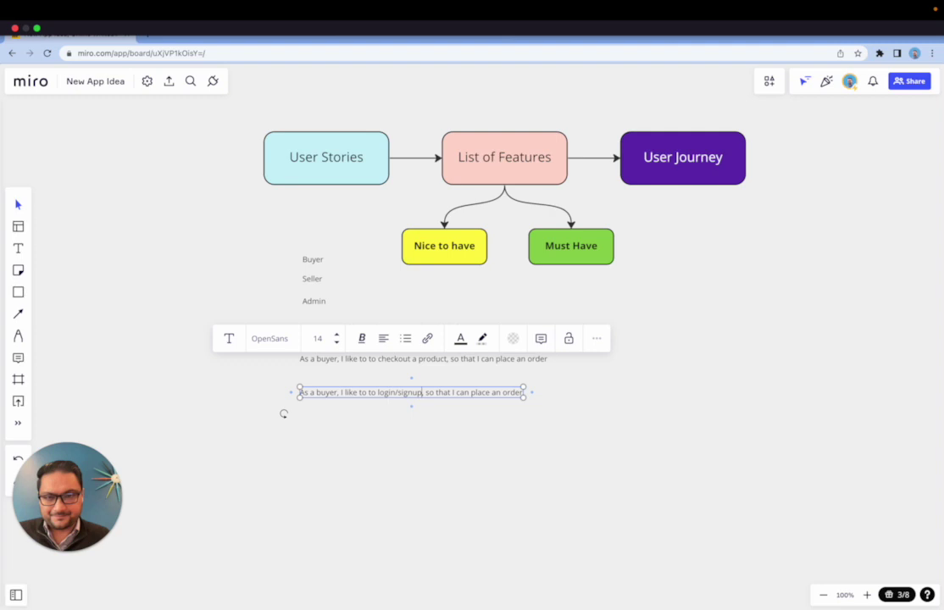
{"action": "type", "text": " to the app"}
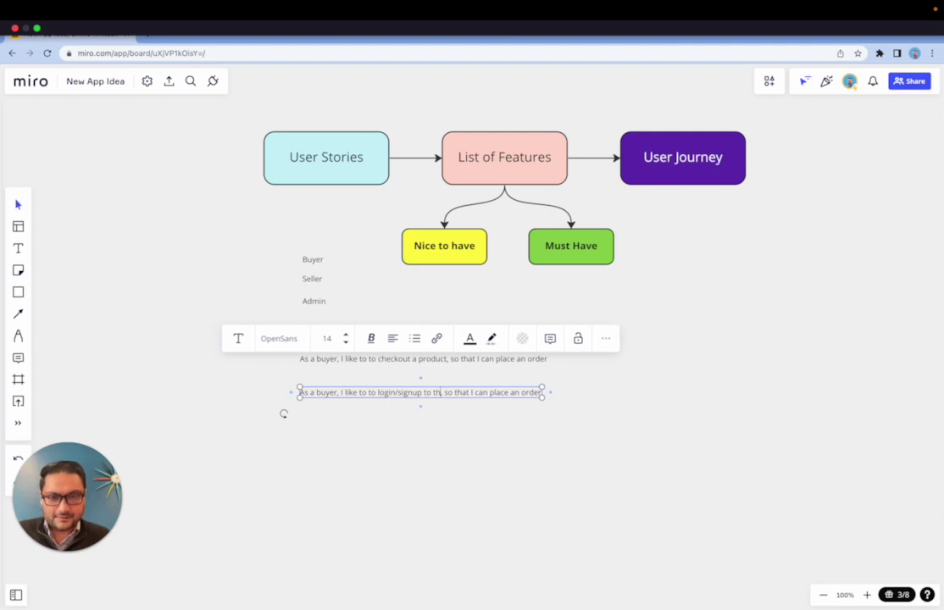
Change the benefit in the login/signup story to "I can access my account".
{"action": "left_click_drag", "start_coordinate": [496, 393], "coordinate": [573, 397]}
{"action": "type", "text": "can ac"}
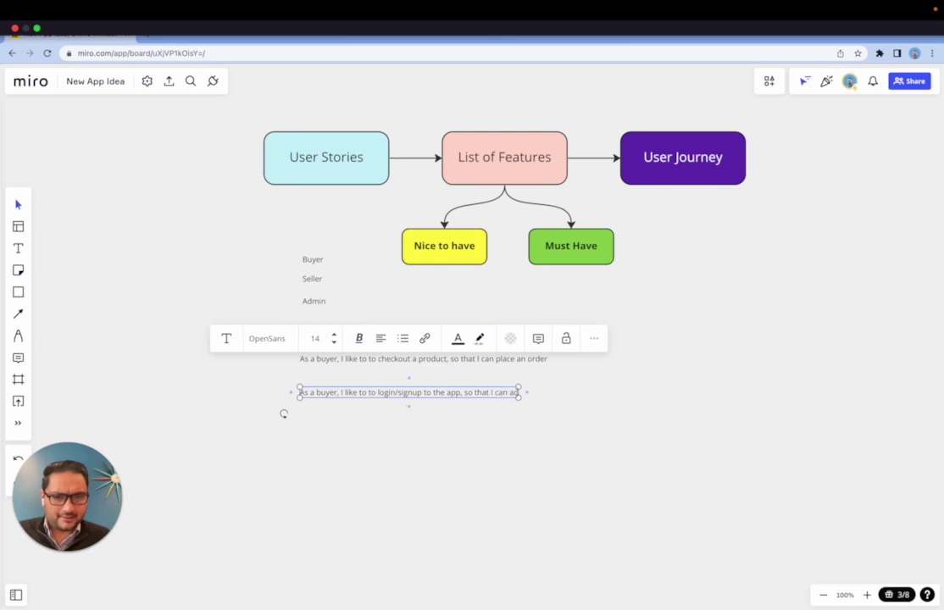
{"action": "type", "text": "cess my account"}
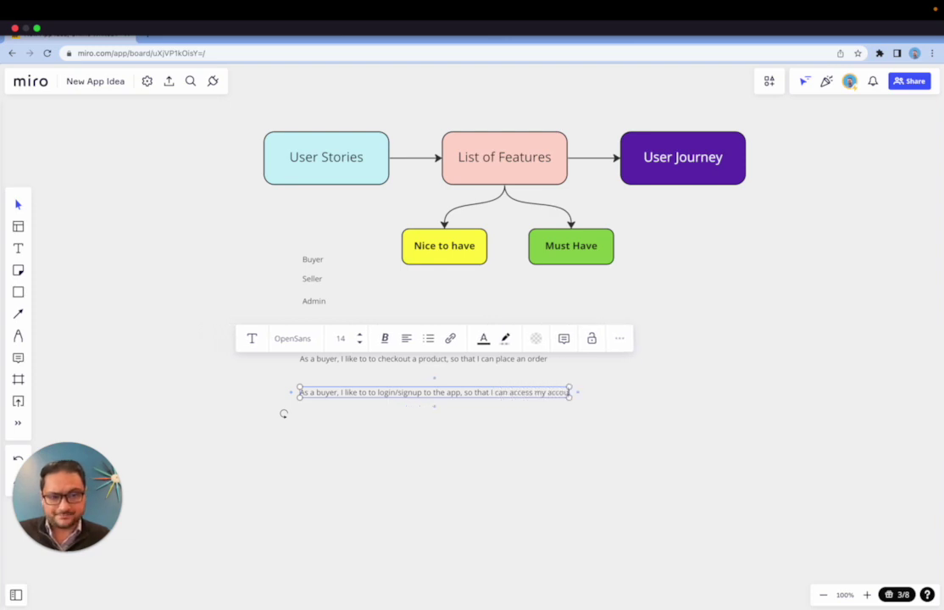
{"action": "left_click", "coordinate": [582, 439]}
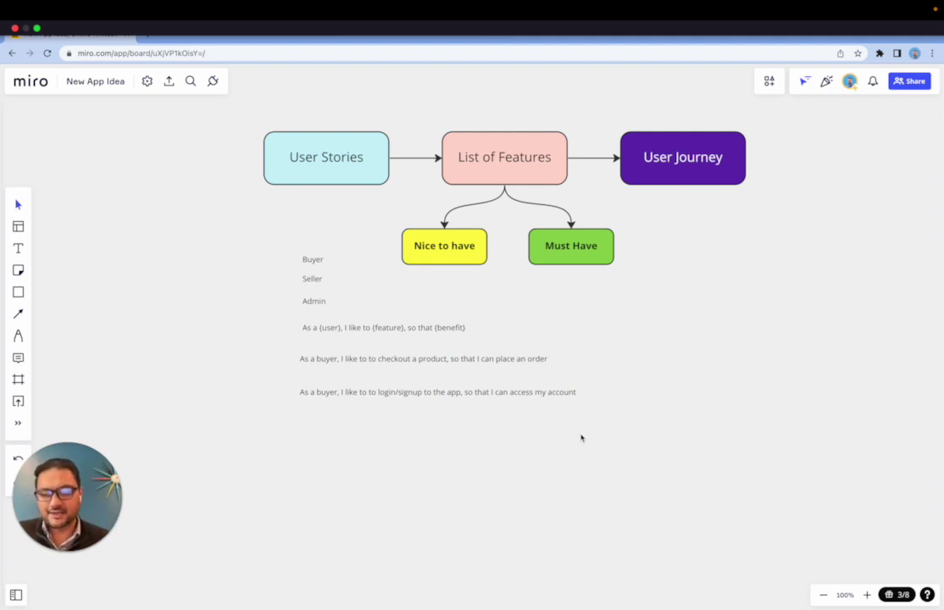
{"action": "left_click_drag", "start_coordinate": [245, 240], "coordinate": [599, 440]}
{"action": "left_click_drag", "start_coordinate": [543, 385], "coordinate": [429, 381]}
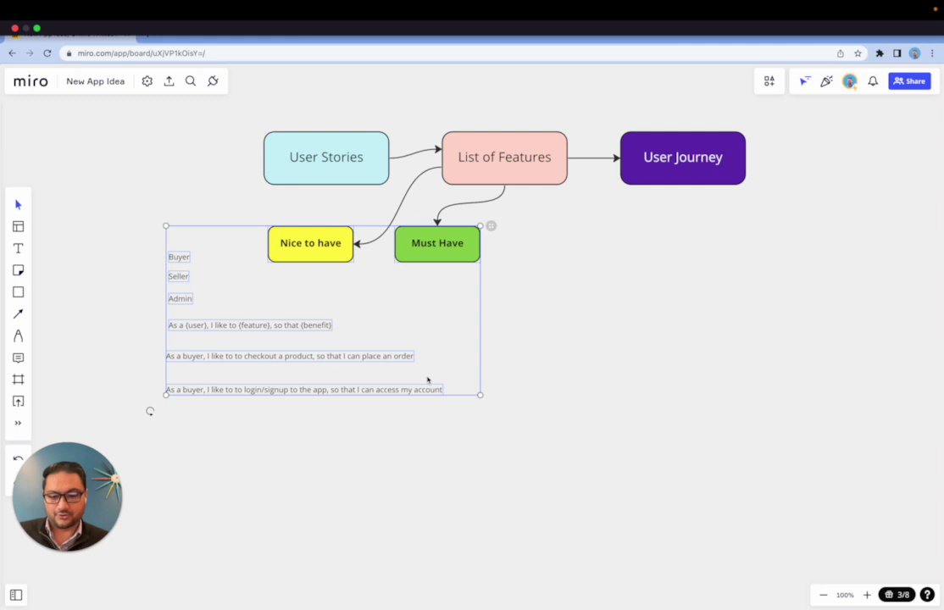
{"action": "key", "text": "ctrl+z"}
{"action": "left_click", "coordinate": [632, 402]}
Move the template, both buyer stories and the Buyer, Seller and Admin labels to the left of the flowchart, keeping the labels above the stories.
{"action": "left_click_drag", "start_coordinate": [628, 401], "coordinate": [246, 320]}
{"action": "left_click_drag", "start_coordinate": [471, 360], "coordinate": [262, 360]}
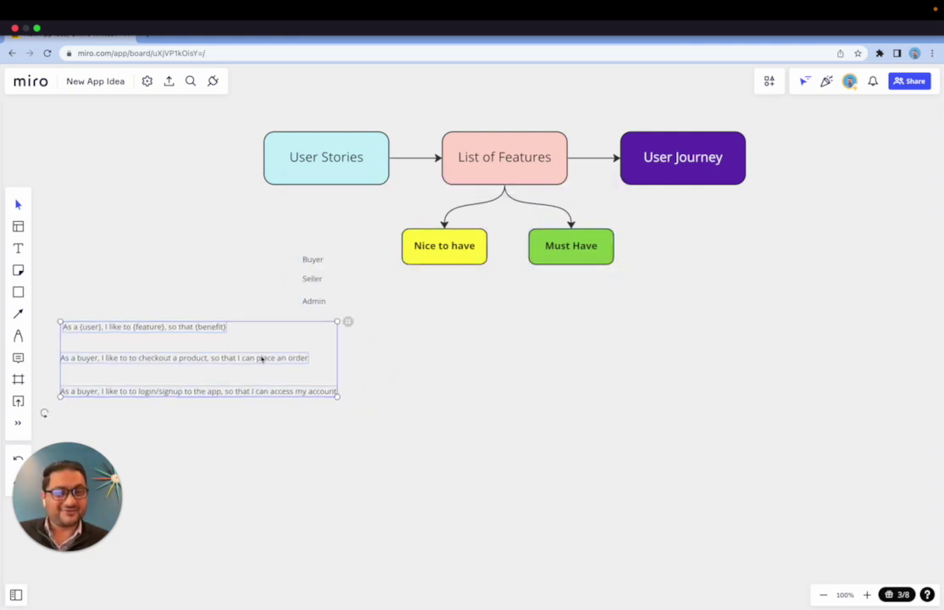
{"action": "left_click_drag", "start_coordinate": [289, 246], "coordinate": [79, 283]}
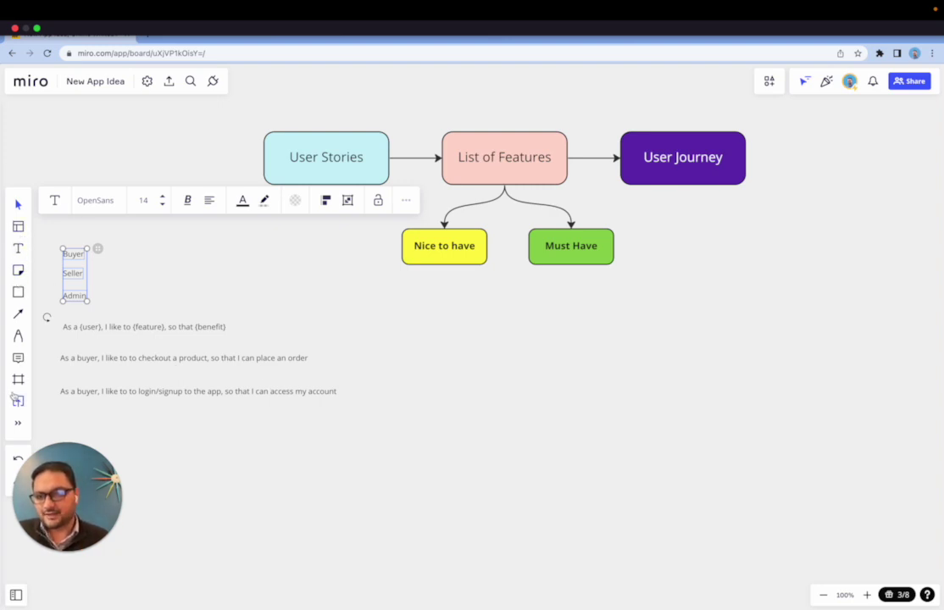
Insert a table with three rows and three columns and position it below the flowchart, beside the user stories.
{"action": "left_click", "coordinate": [18, 423]}
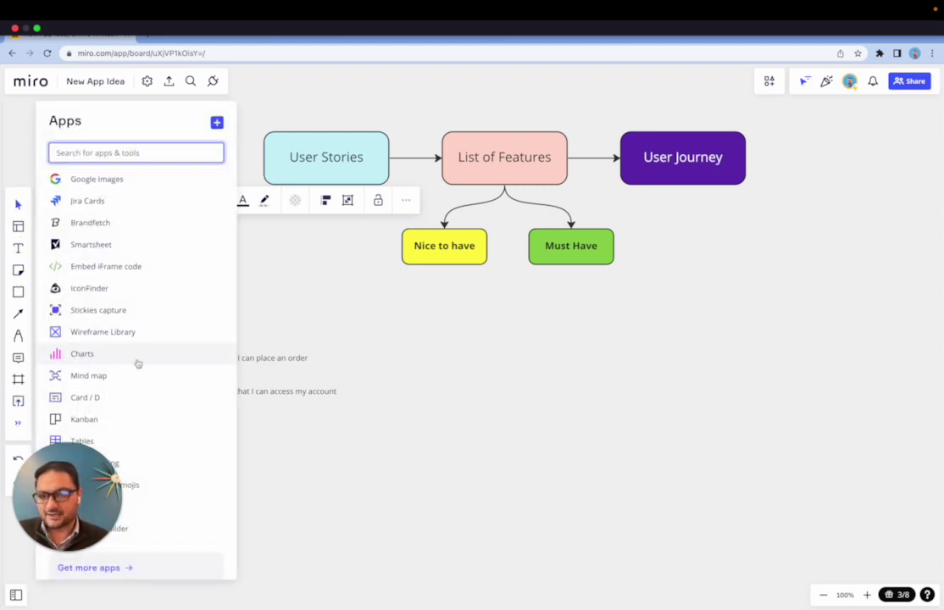
{"action": "left_click", "coordinate": [102, 443]}
{"action": "left_click_drag", "start_coordinate": [508, 348], "coordinate": [512, 322]}
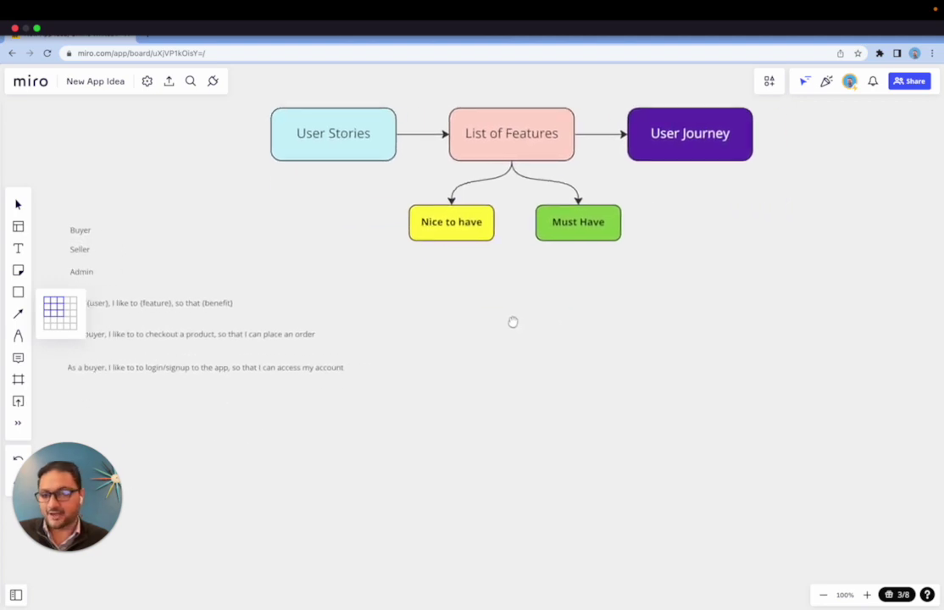
{"action": "left_click", "coordinate": [590, 387]}
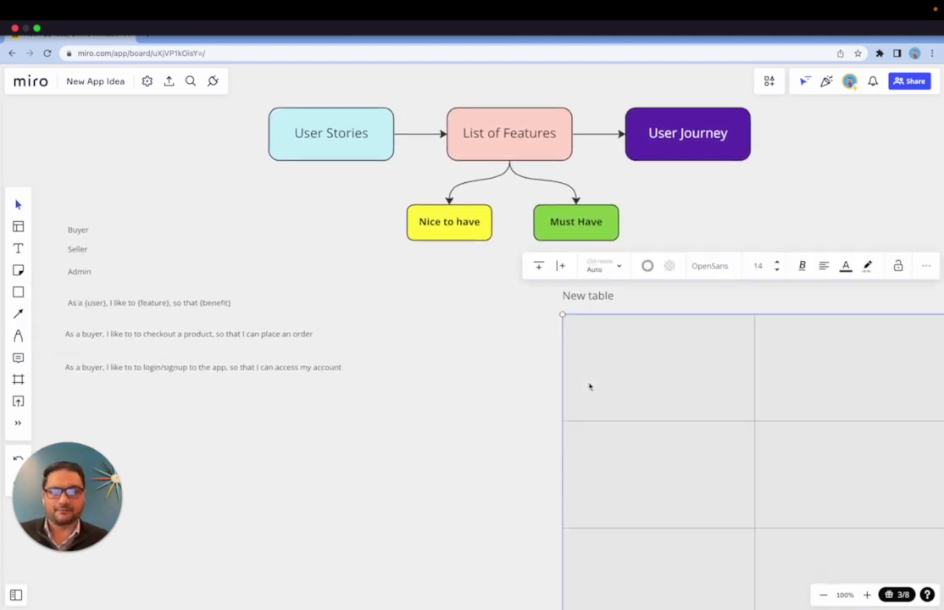
{"action": "left_click_drag", "start_coordinate": [667, 400], "coordinate": [477, 400]}
Shrink the table to about 60% of its width and about 55% of its height.
{"action": "scroll", "coordinate": [476, 400], "scroll_direction": "down", "scroll_amount": 5}
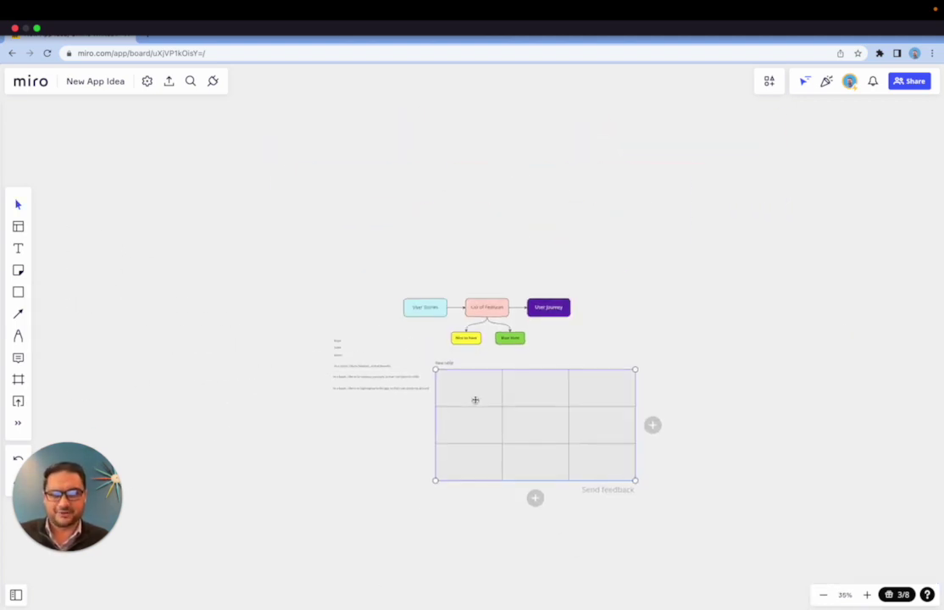
{"action": "left_click_drag", "start_coordinate": [636, 407], "coordinate": [558, 412]}
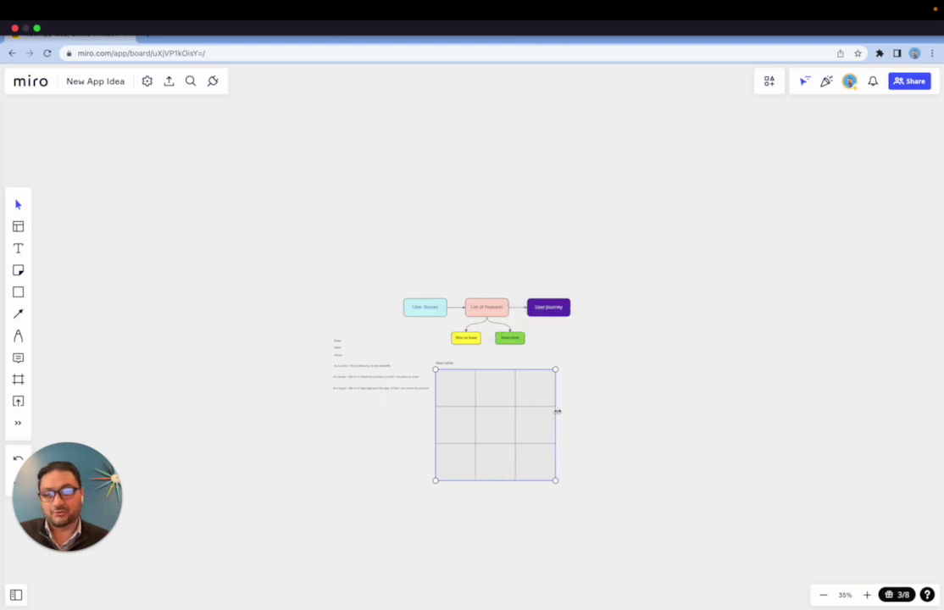
{"action": "scroll", "coordinate": [558, 412], "scroll_direction": "up", "scroll_amount": 5}
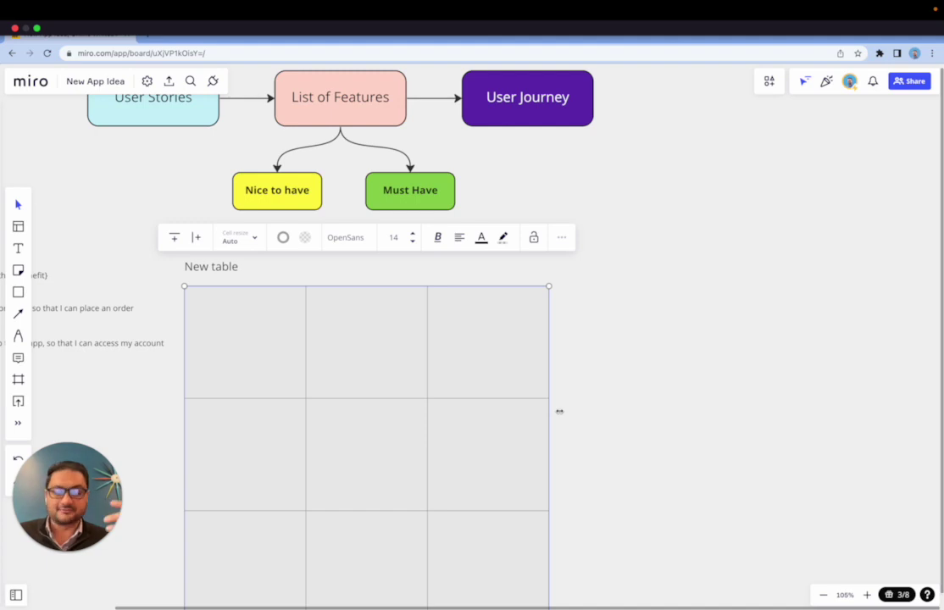
{"action": "scroll", "coordinate": [560, 411], "scroll_direction": "left", "scroll_amount": 5}
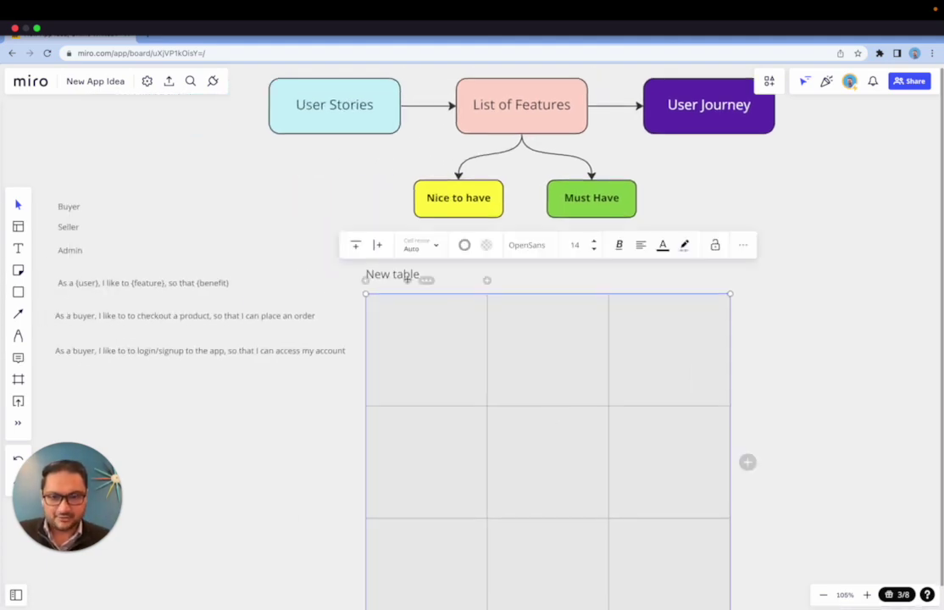
{"action": "scroll", "coordinate": [407, 280], "scroll_direction": "down", "scroll_amount": 5}
{"action": "left_click_drag", "start_coordinate": [467, 429], "coordinate": [466, 274]}
Delete the third column of the table.
{"action": "left_click", "coordinate": [680, 109]}
{"action": "left_click", "coordinate": [682, 78]}
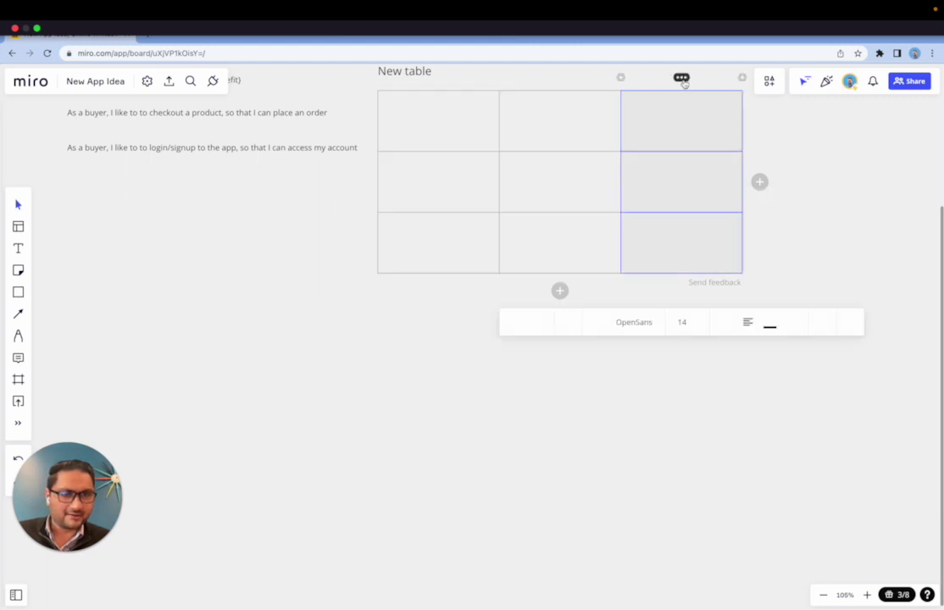
{"action": "right_click", "coordinate": [685, 84]}
{"action": "left_click", "coordinate": [674, 82]}
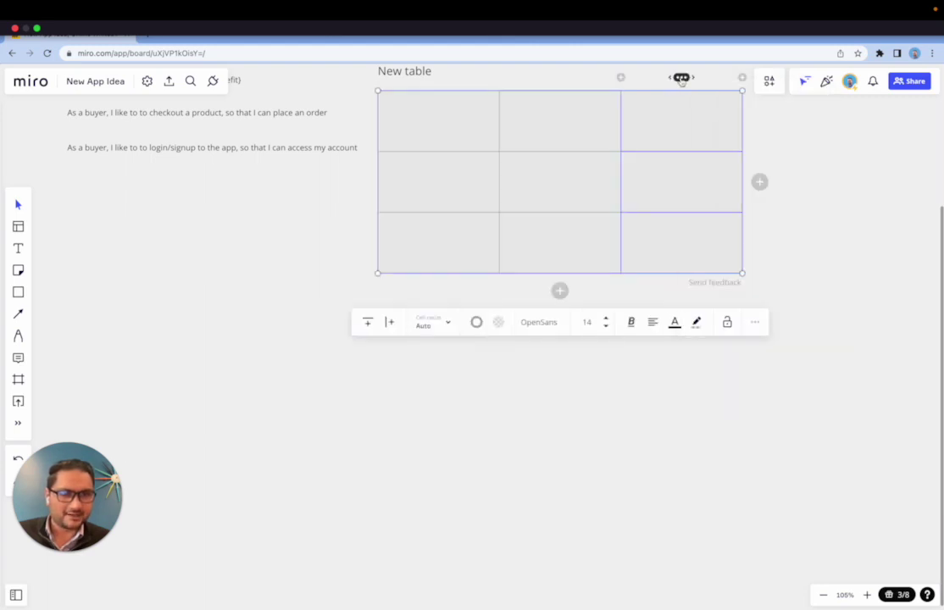
{"action": "left_click", "coordinate": [680, 78]}
{"action": "key", "text": "Delete"}
{"action": "scroll", "coordinate": [714, 325], "scroll_direction": "up", "scroll_amount": 4}
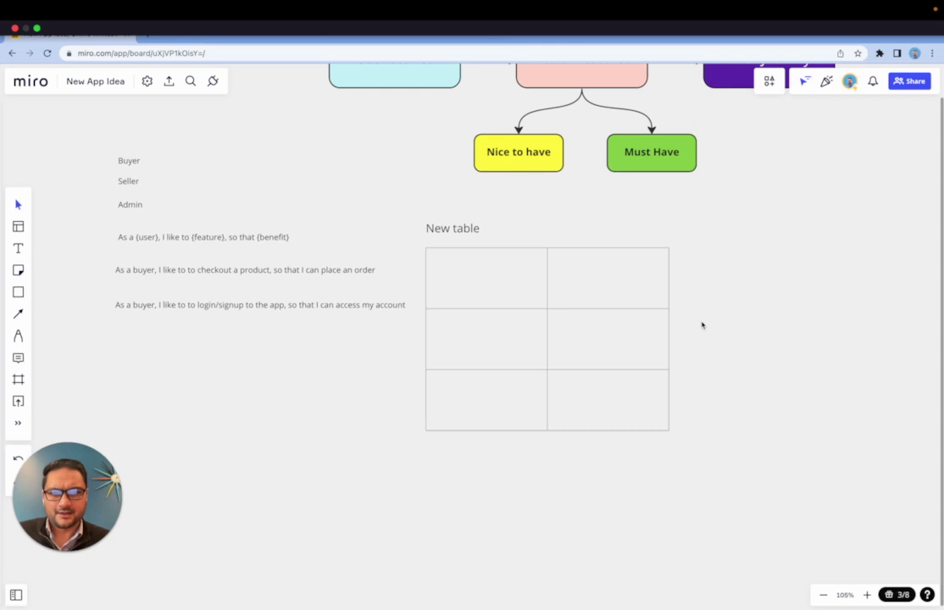
Enter "Nice to have" and "Must Have" as the headings in the table's first row.
{"action": "left_click", "coordinate": [464, 283]}
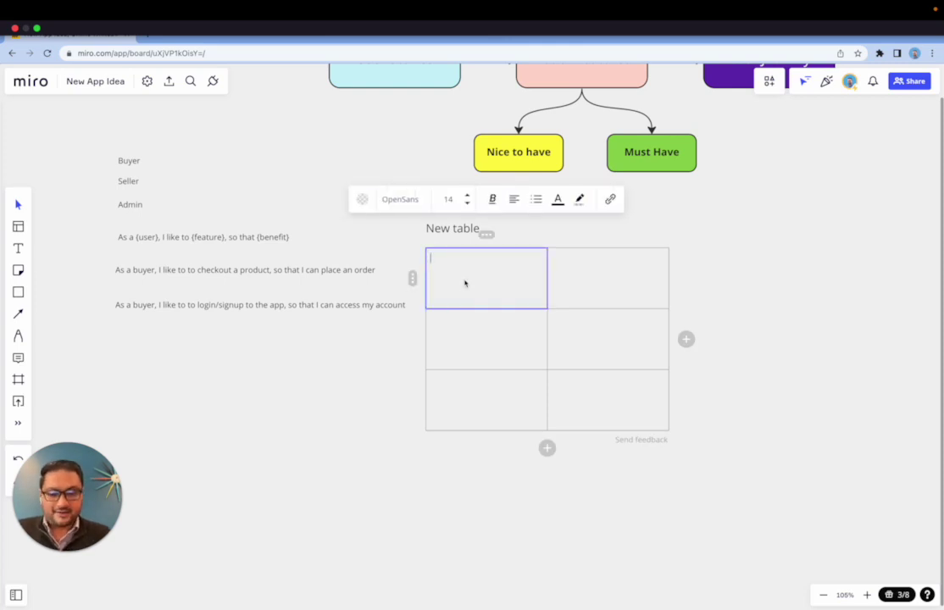
{"action": "double_click", "coordinate": [465, 283]}
{"action": "type", "text": "Nice"}
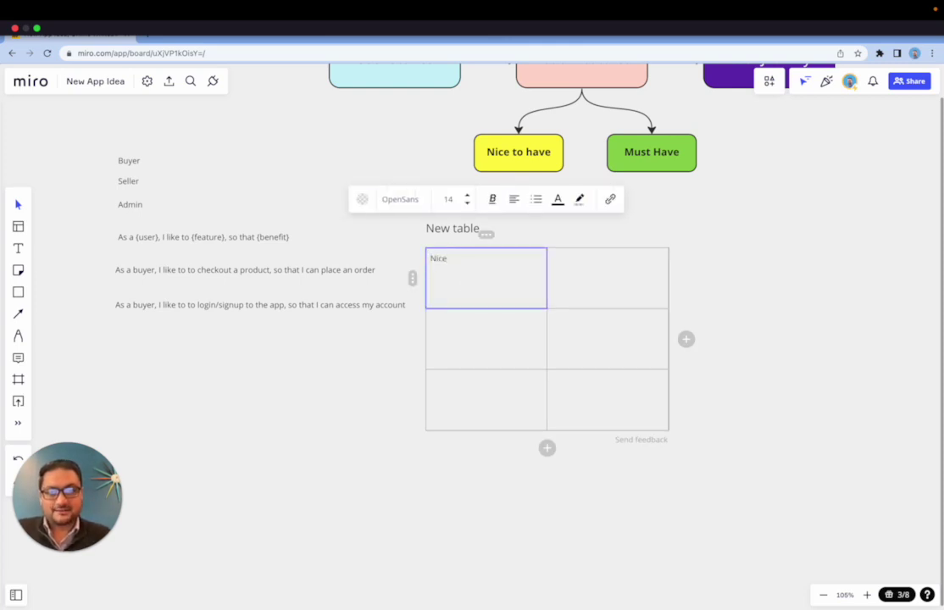
{"action": "type", "text": " to have"}
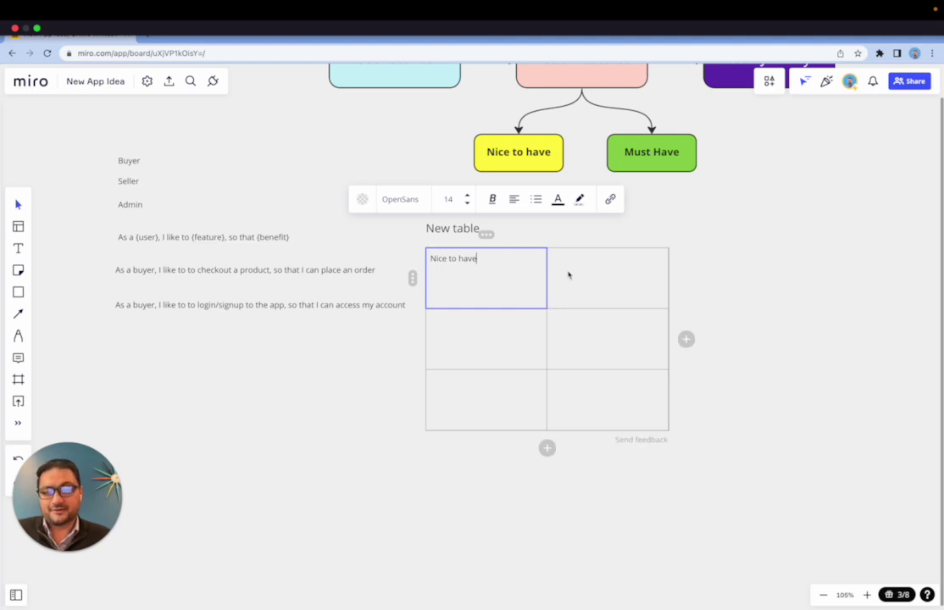
{"action": "left_click", "coordinate": [568, 275]}
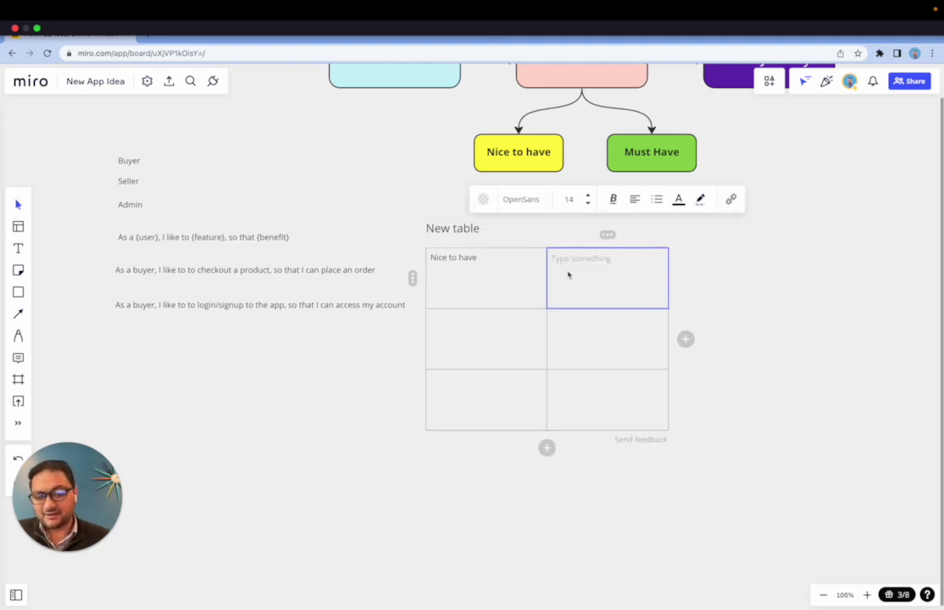
{"action": "type", "text": "Must Have"}
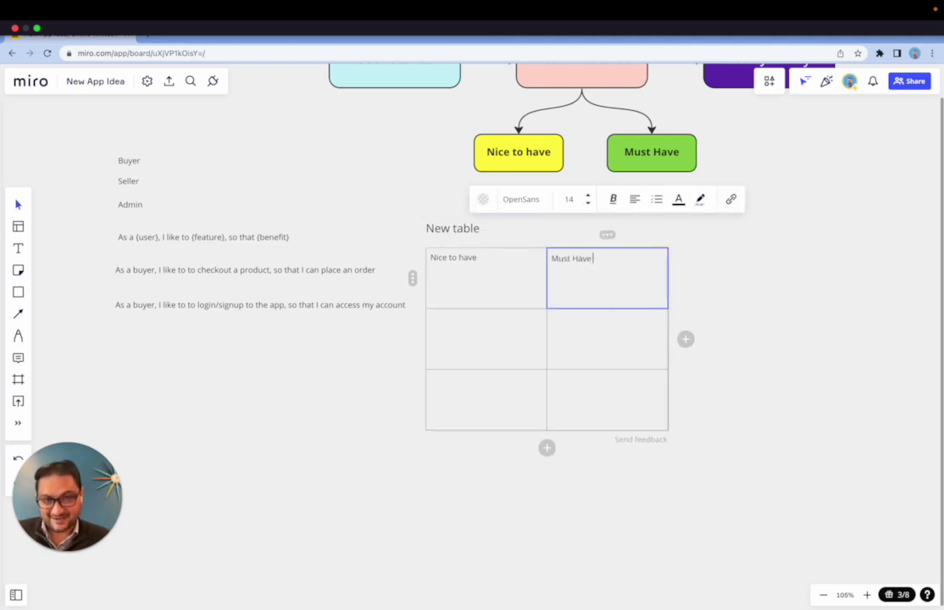
Enter "Login/signup with email and password" in the table's second row under Must Have.
{"action": "left_click", "coordinate": [888, 328]}
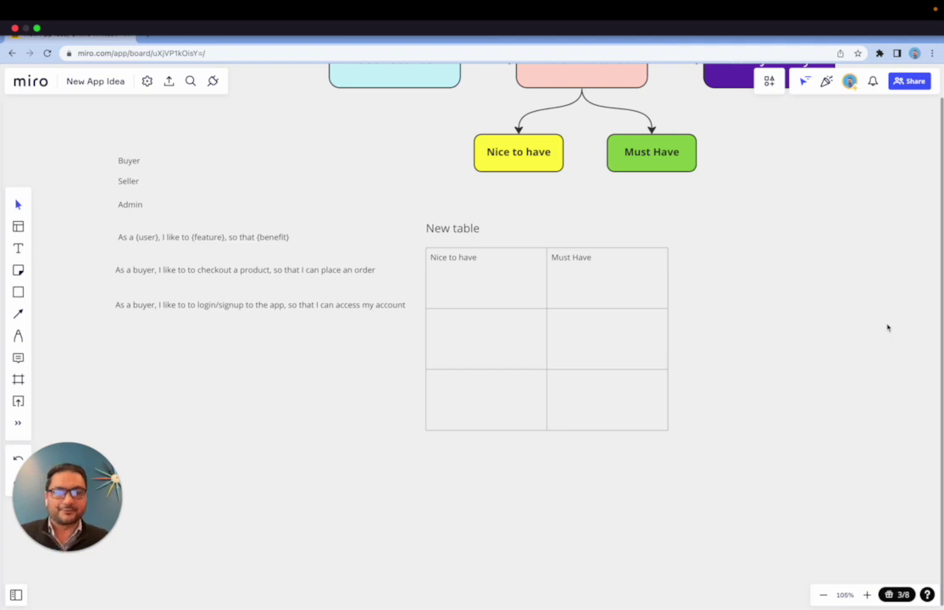
{"action": "left_click", "coordinate": [576, 342]}
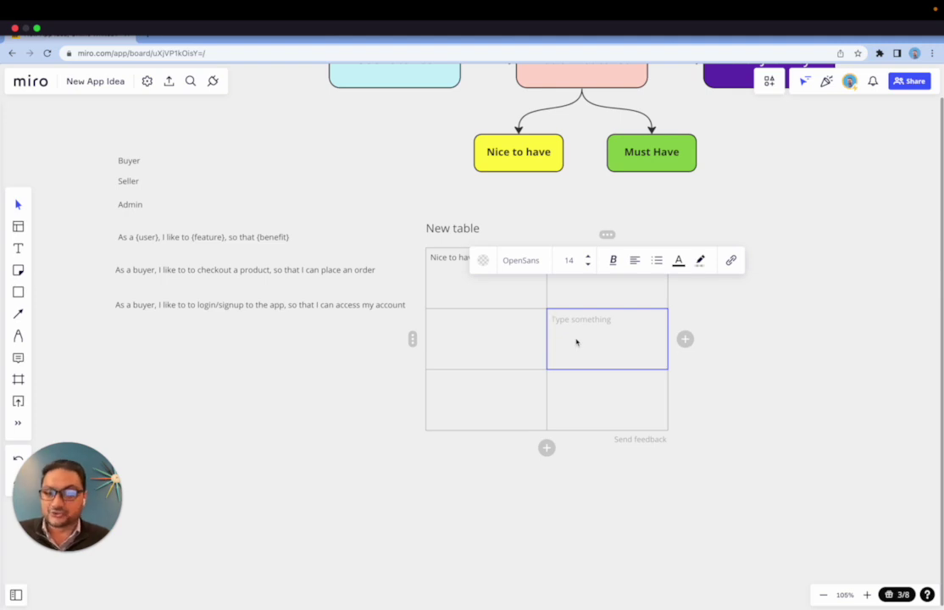
{"action": "type", "text": "Log"}
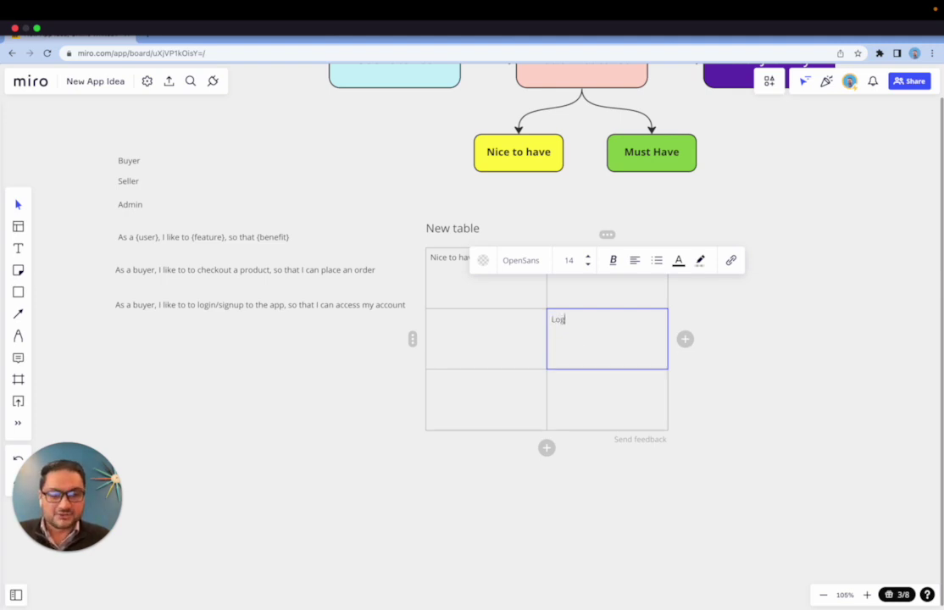
{"action": "type", "text": "in/sigun"}
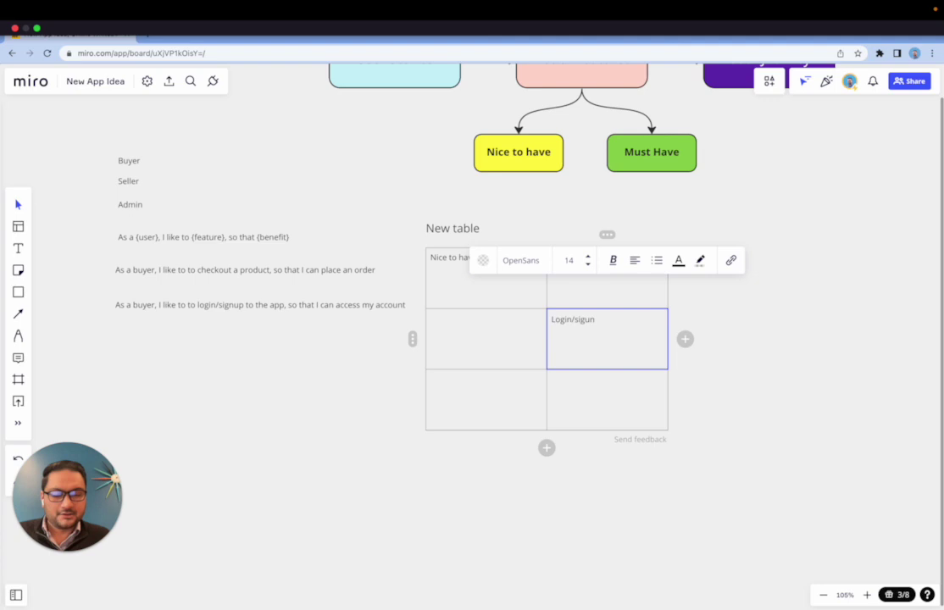
{"action": "type", "text": " with email "}
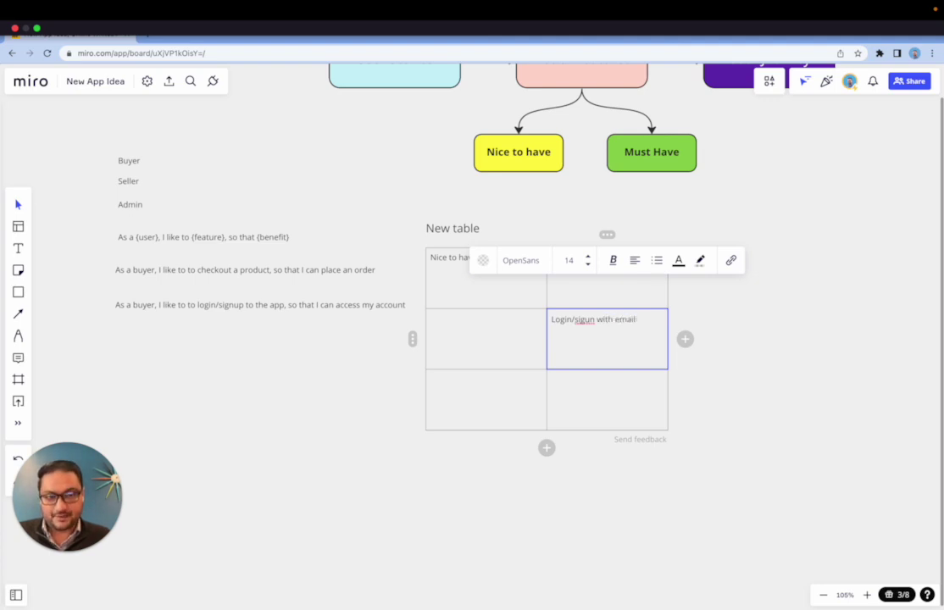
{"action": "type", "text": "and password"}
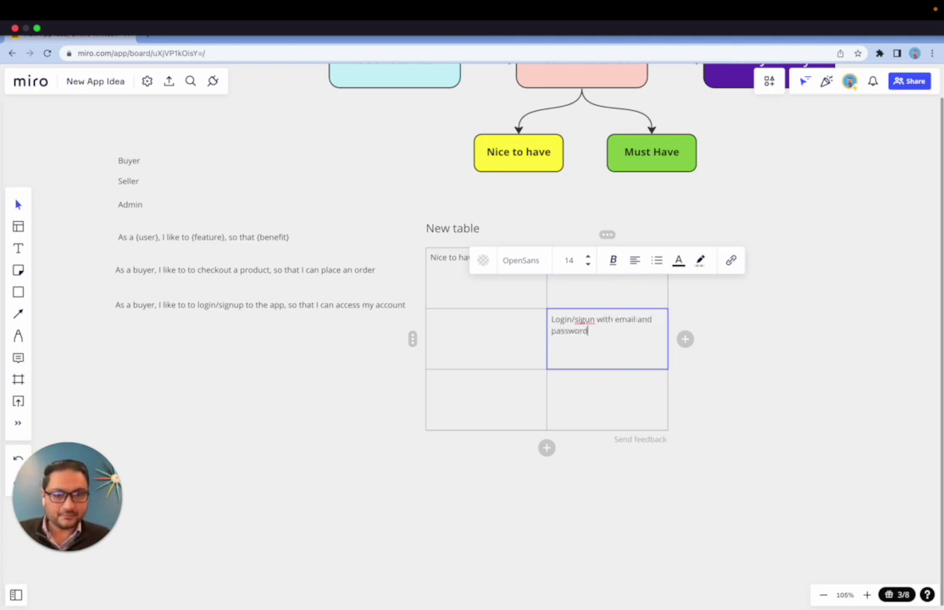
{"action": "left_click", "coordinate": [584, 320]}
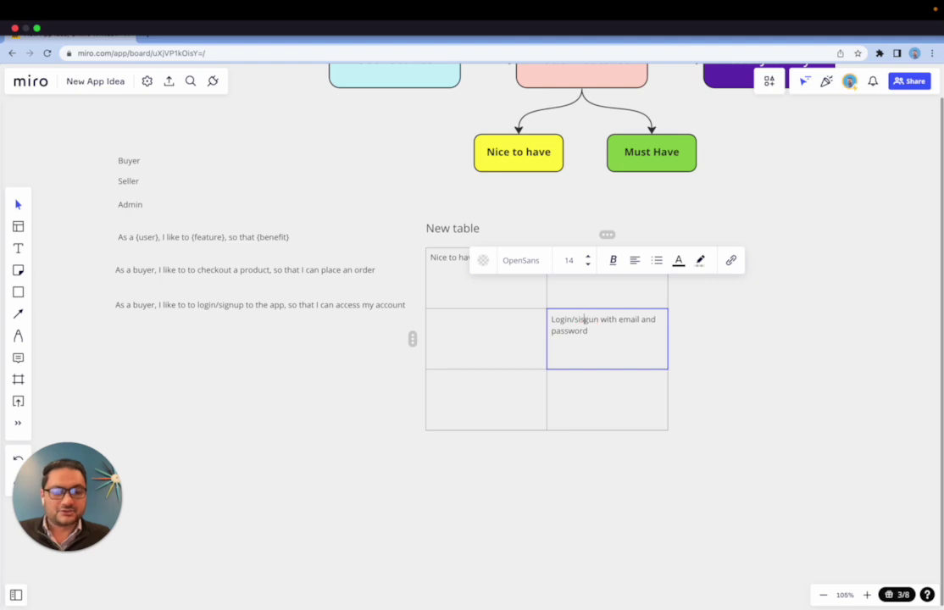
{"action": "triple_click", "coordinate": [584, 320]}
{"action": "left_click", "coordinate": [582, 319]}
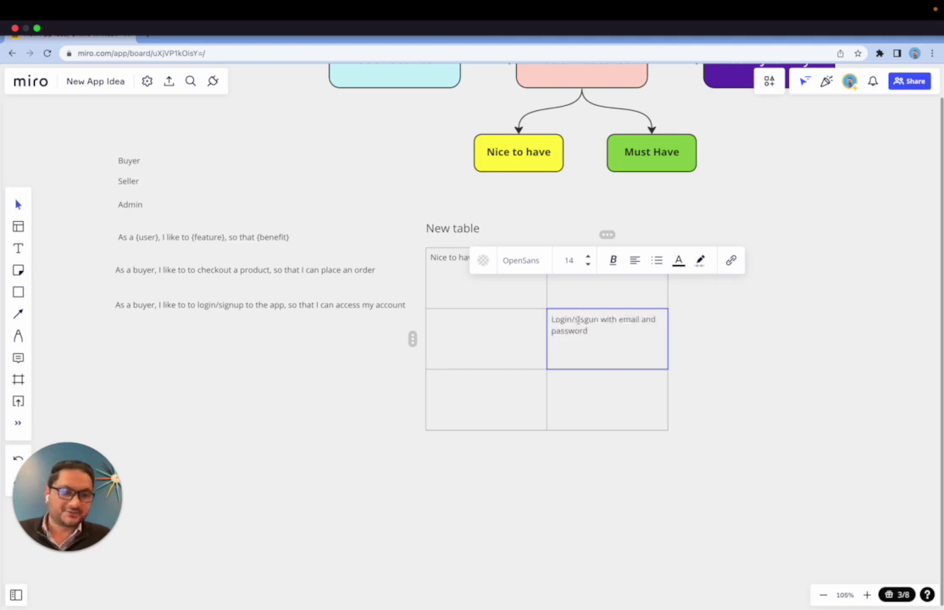
{"action": "double_click", "coordinate": [583, 320]}
{"action": "type", "text": "signup"}
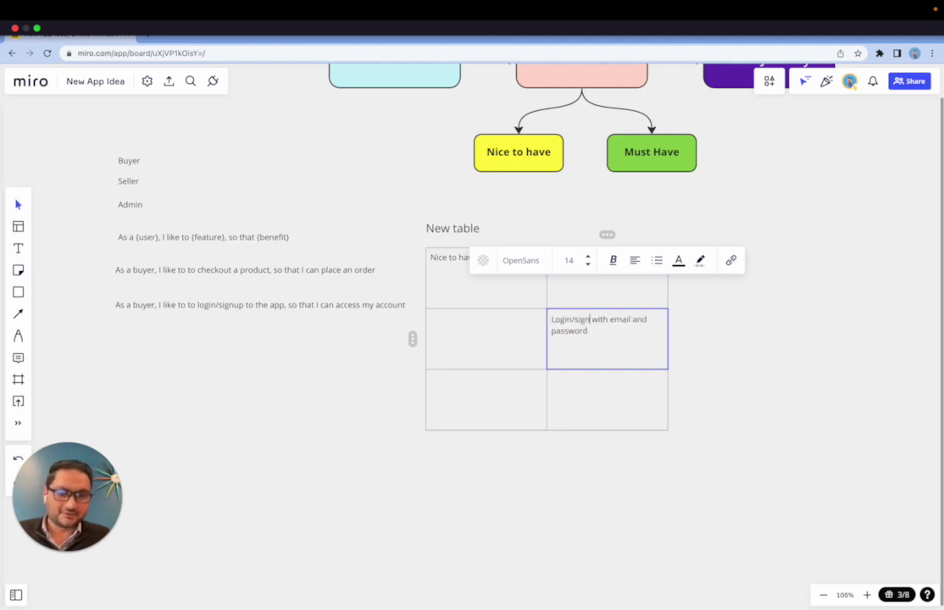
List "Login with Facebook", "Login with Google" and "Login with LinkedIn" on separate lines in the second row under Nice to have.
{"action": "left_click", "coordinate": [438, 343]}
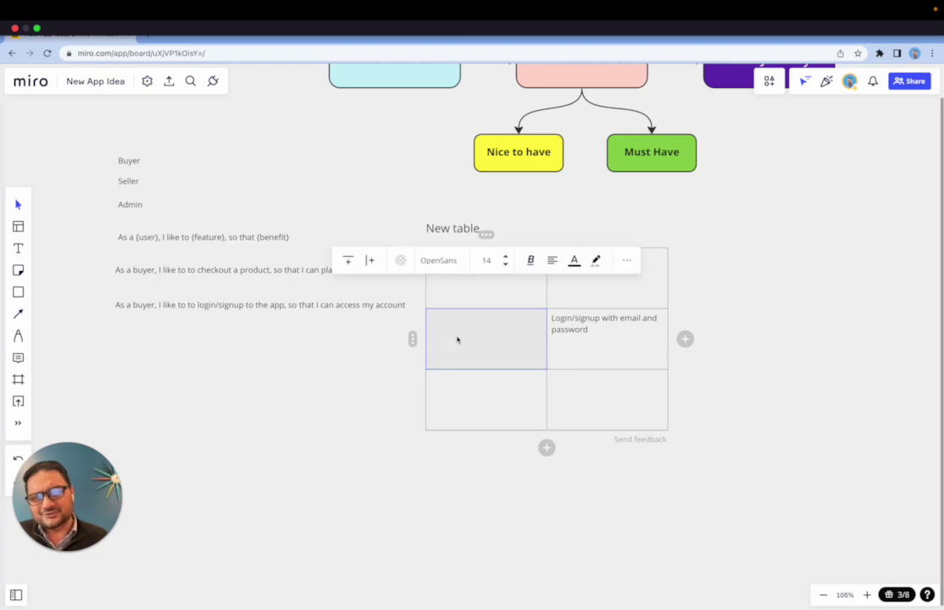
{"action": "left_click", "coordinate": [457, 340]}
{"action": "type", "text": "Lo"}
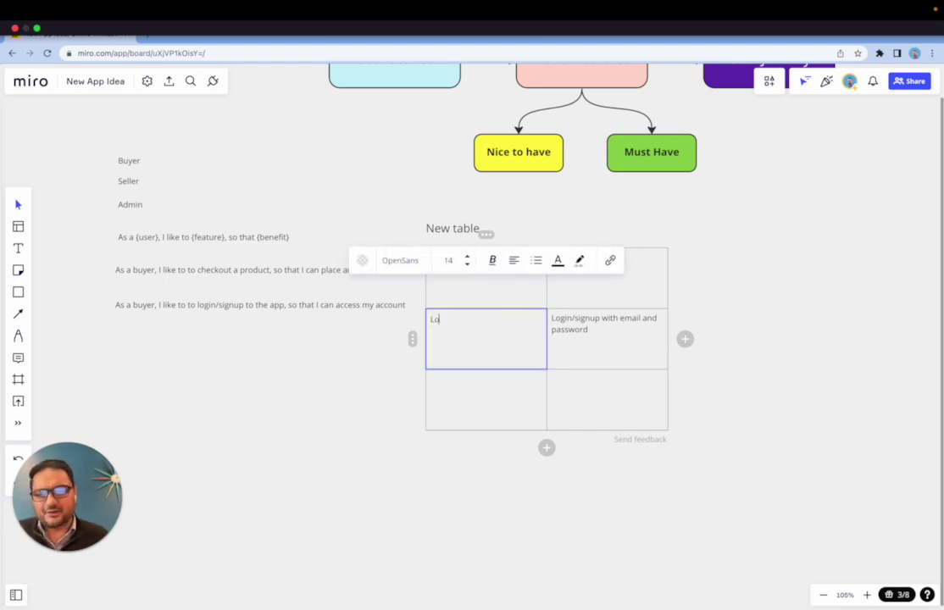
{"action": "type", "text": "gin with Faceb"}
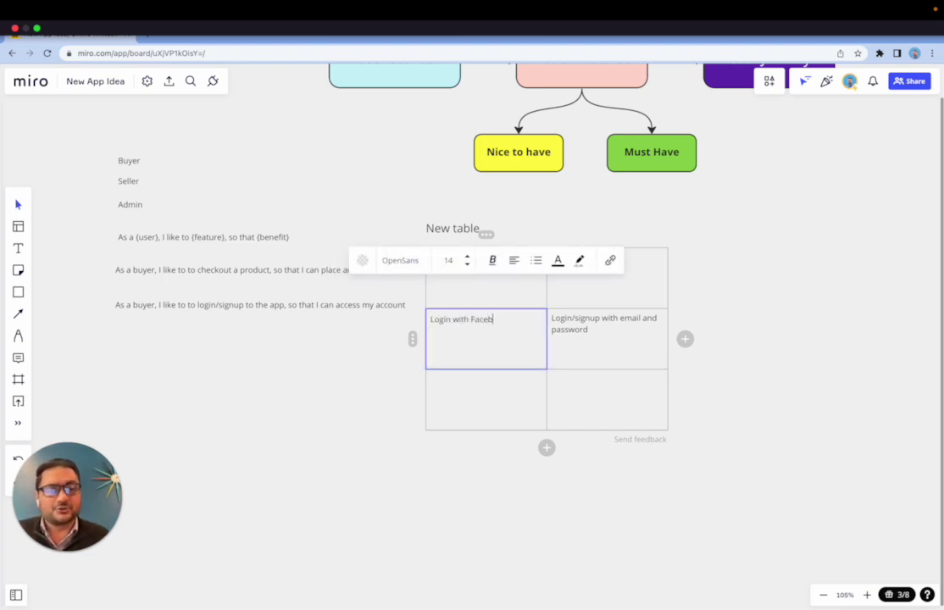
{"action": "type", "text": "ook"}
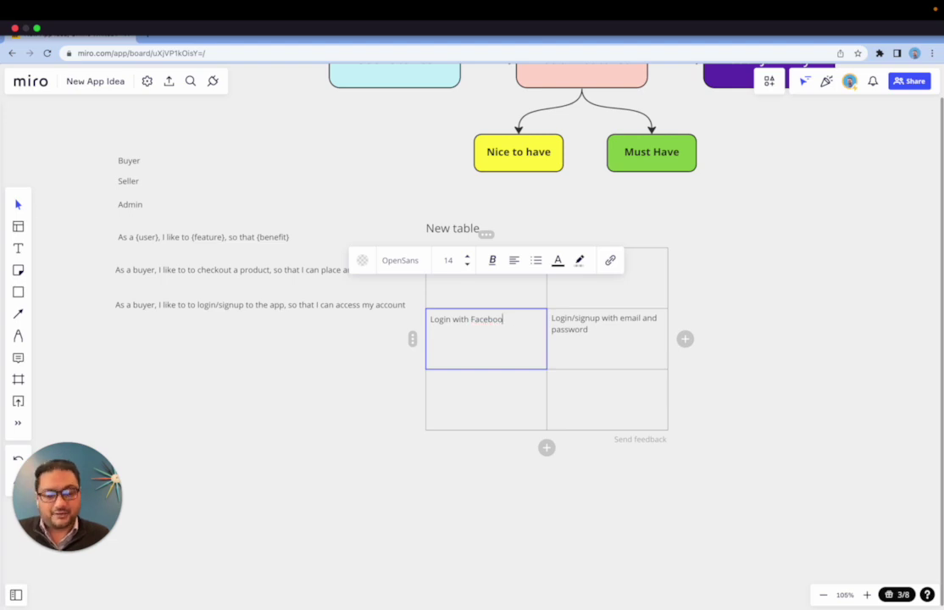
{"action": "key", "text": "Return"}
{"action": "type", "text": "Login with "}
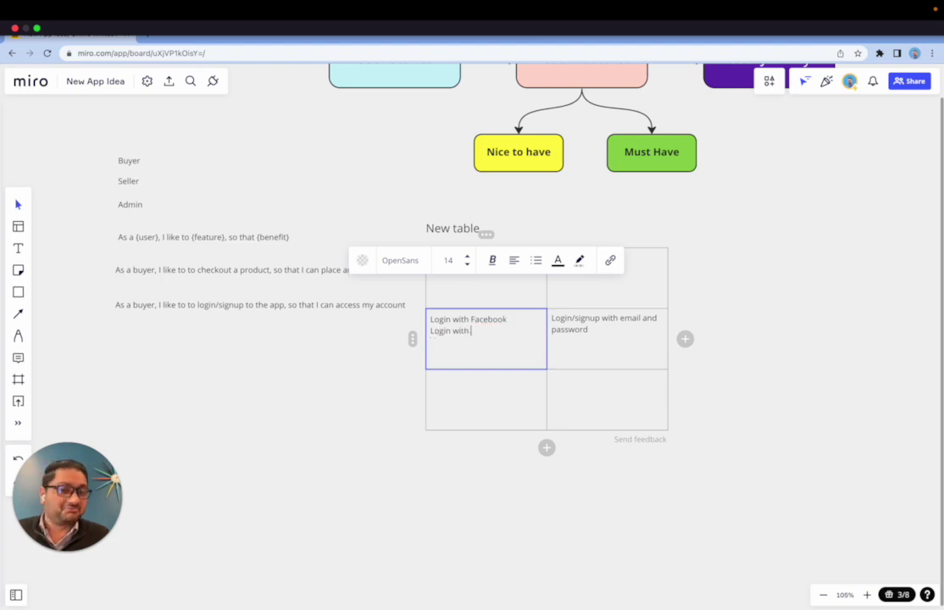
{"action": "type", "text": "Google"}
{"action": "key", "text": "Return"}
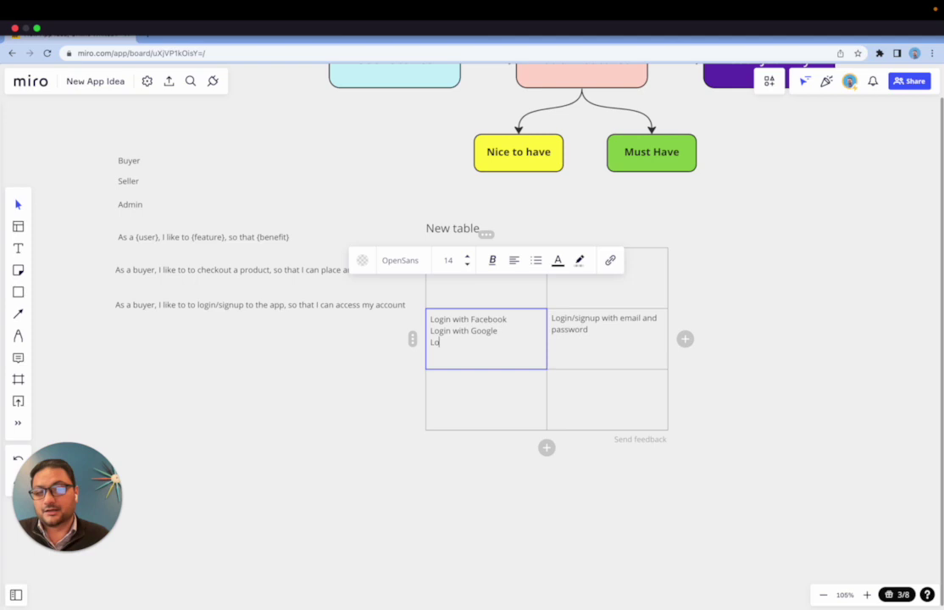
{"action": "type", "text": "gin with Lin"}
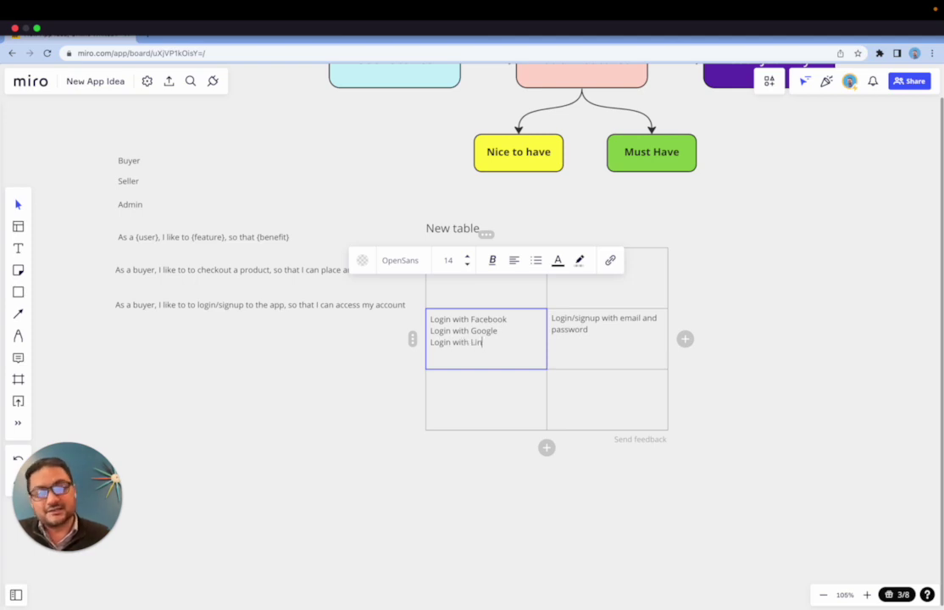
{"action": "type", "text": "kedin"}
{"action": "key", "text": "BackSpace"}
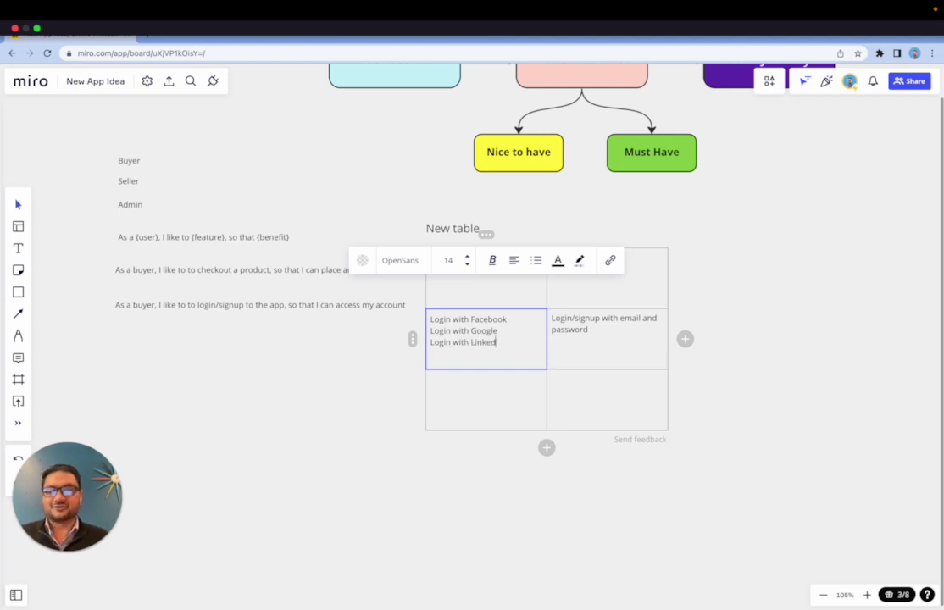
{"action": "type", "text": "In"}
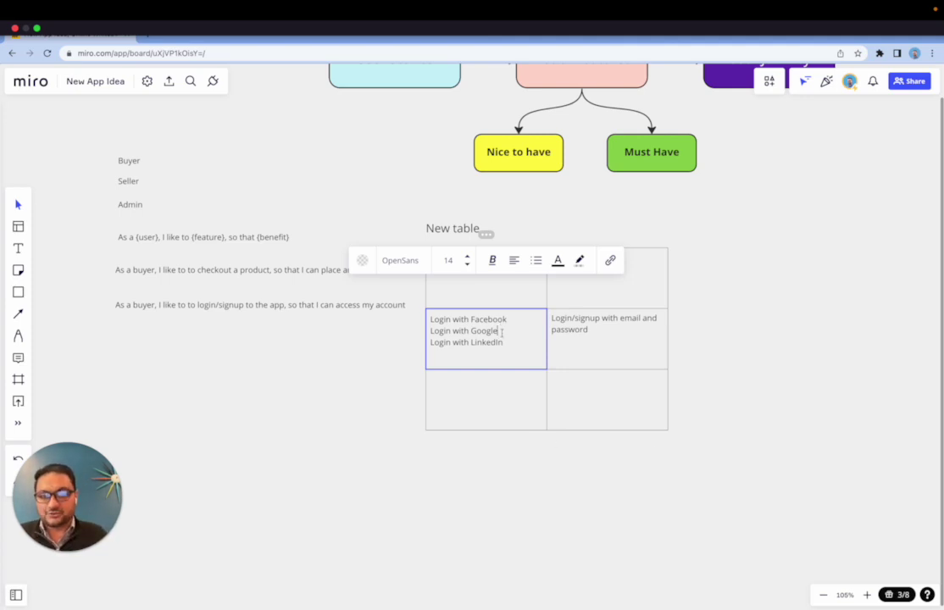
Copy the "Login with Google" line onto a new line below the email and password entry under Must Have.
{"action": "left_click_drag", "start_coordinate": [498, 331], "coordinate": [431, 332]}
{"action": "key", "text": "ctrl+c"}
{"action": "left_click", "coordinate": [611, 341]}
{"action": "double_click", "coordinate": [601, 332]}
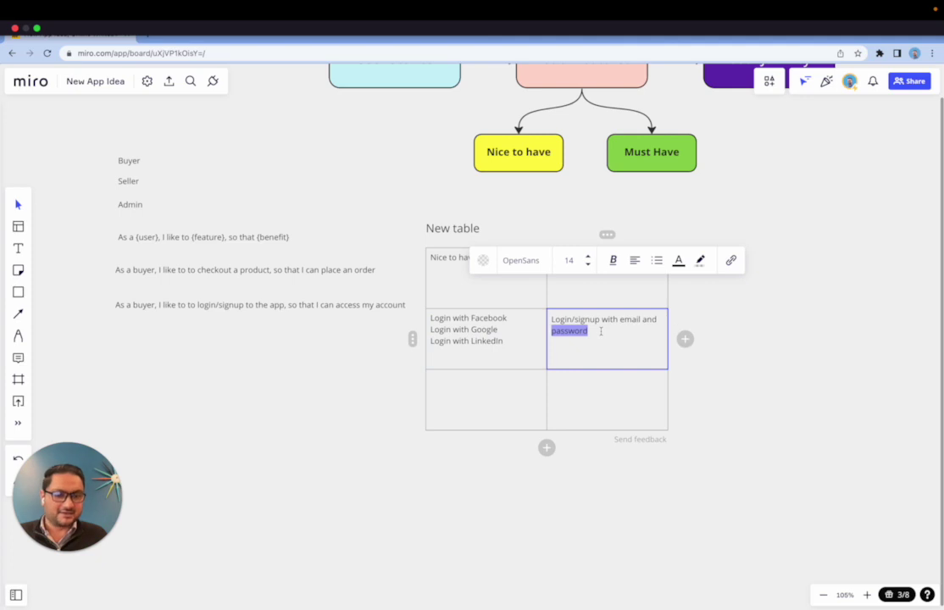
{"action": "left_click", "coordinate": [601, 332]}
{"action": "key", "text": "Return"}
{"action": "key", "text": "ctrl+v"}
Enter "Product catalog page" in the third row under Must Have and go to the neighbouring Nice to have cell.
{"action": "left_click", "coordinate": [494, 385]}
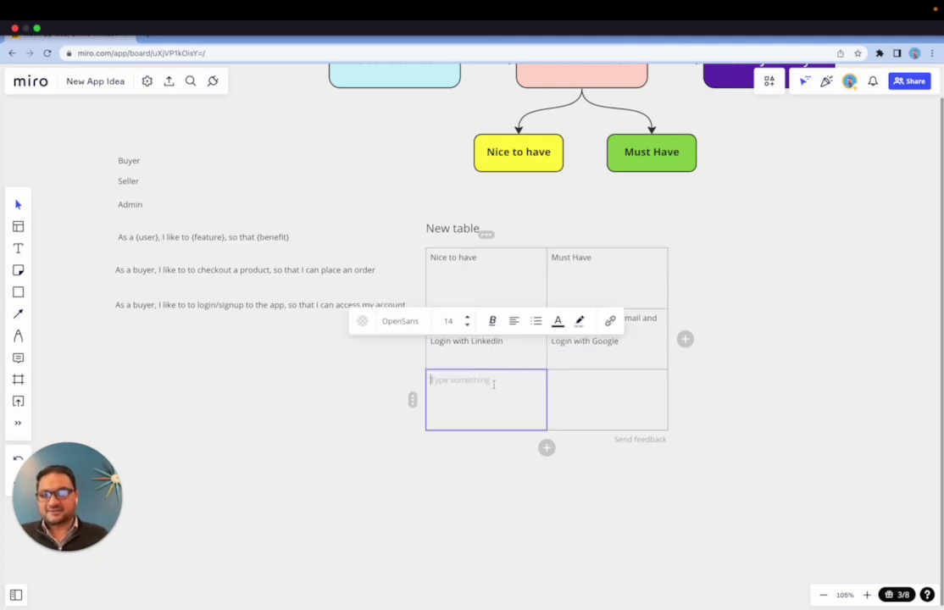
{"action": "left_click", "coordinate": [580, 403]}
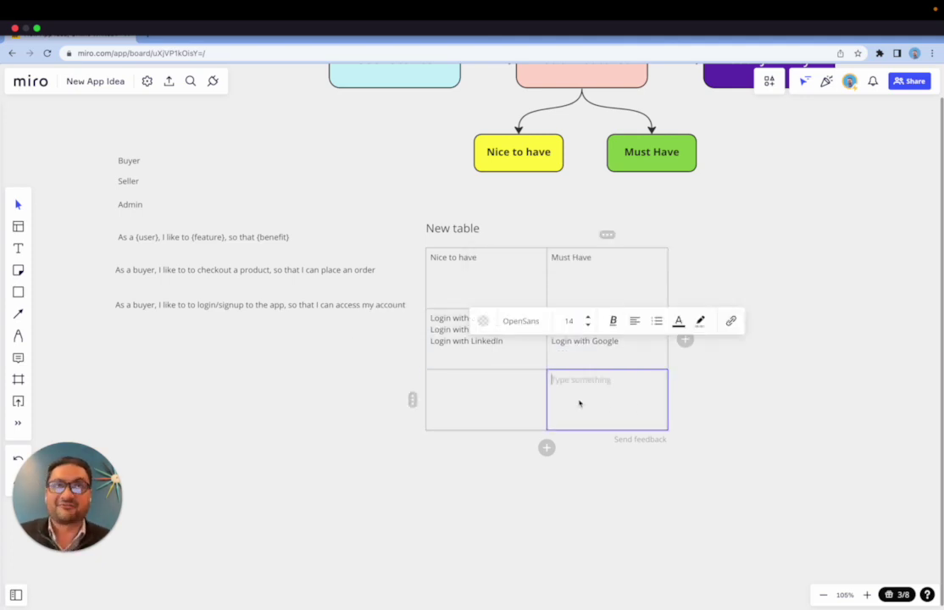
{"action": "type", "text": "Pr"}
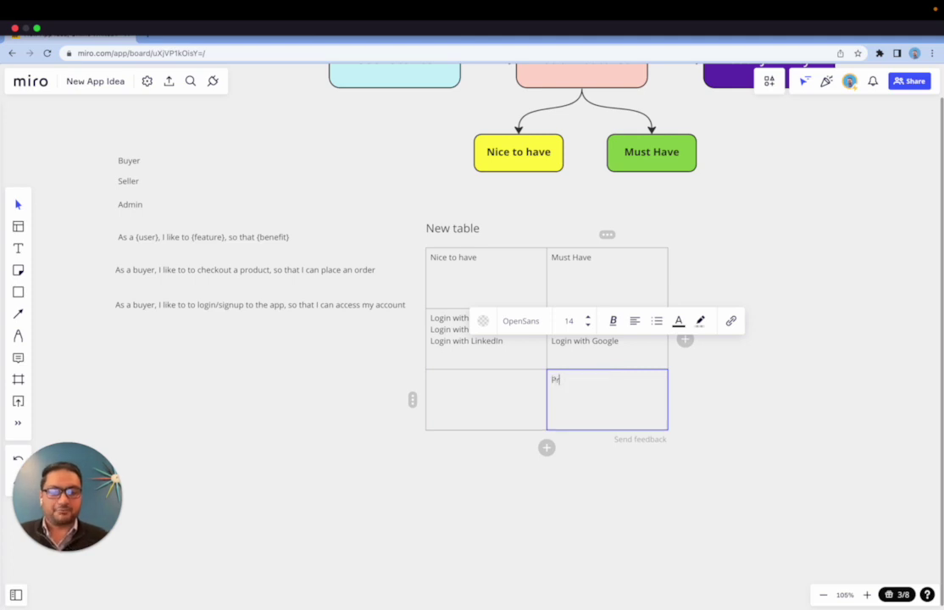
{"action": "type", "text": "oduct catelog"}
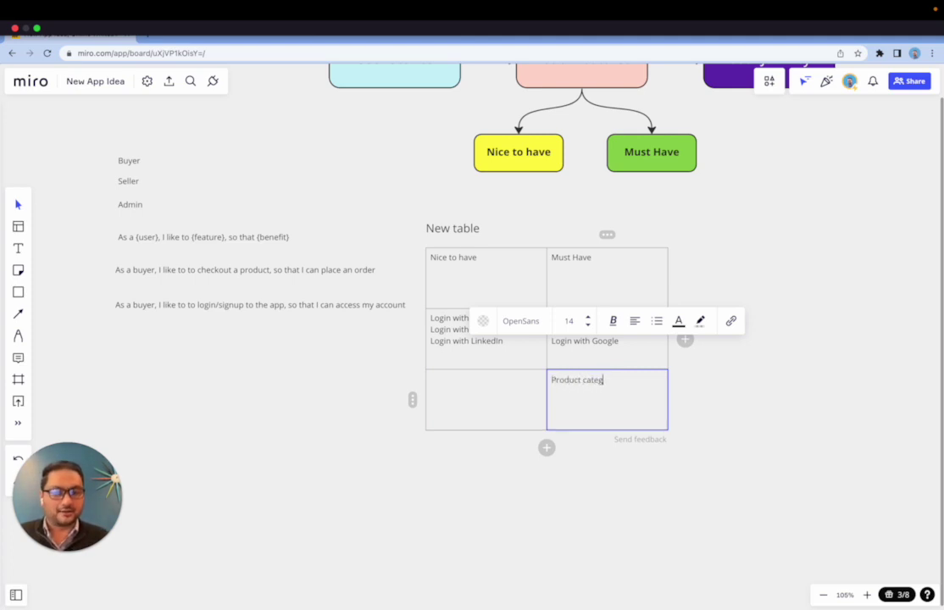
{"action": "key", "text": "BackSpace"}
{"action": "key", "text": "BackSpace"}
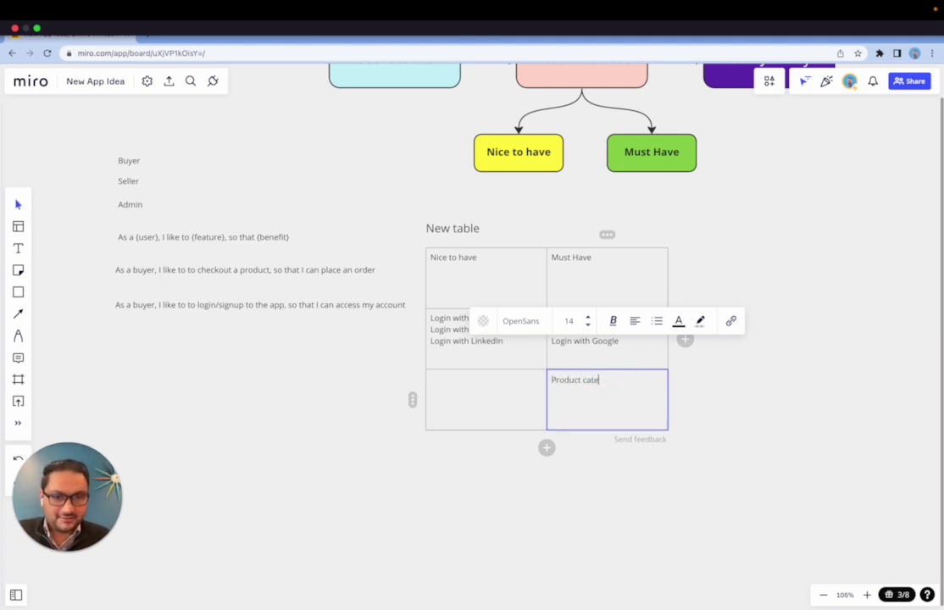
{"action": "key", "text": "BackSpace"}
{"action": "key", "text": "BackSpace"}
{"action": "type", "text": "tal"}
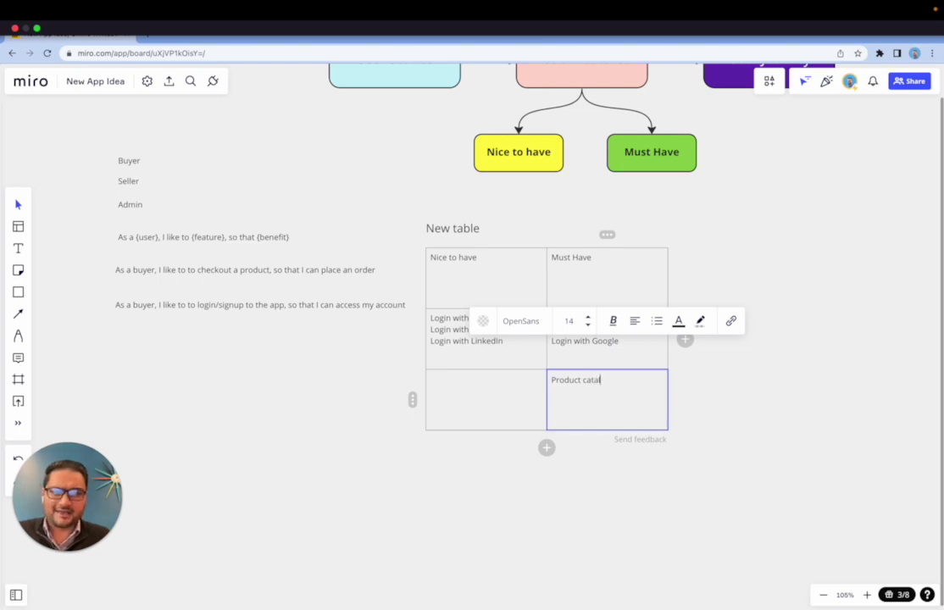
{"action": "type", "text": "og page"}
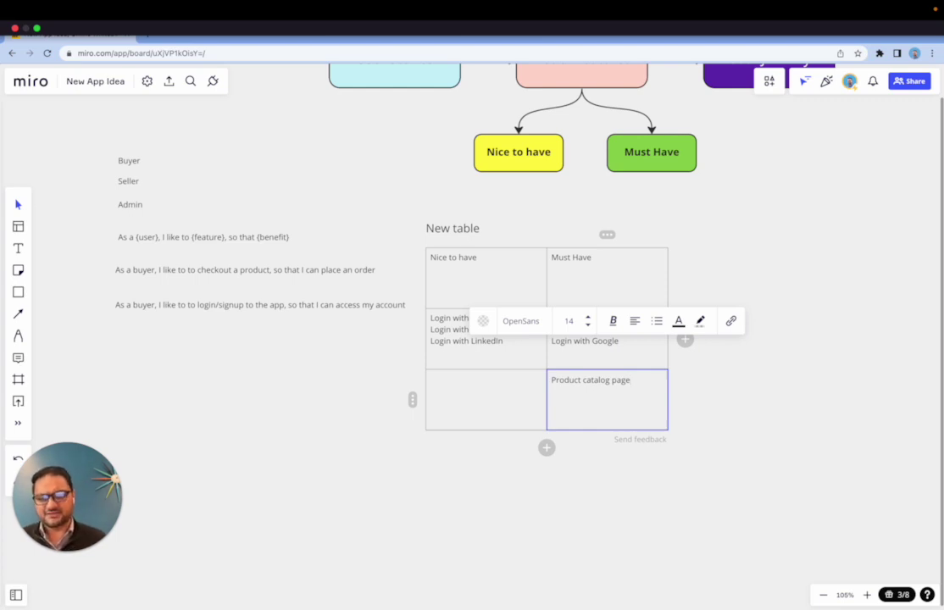
{"action": "left_click", "coordinate": [509, 410]}
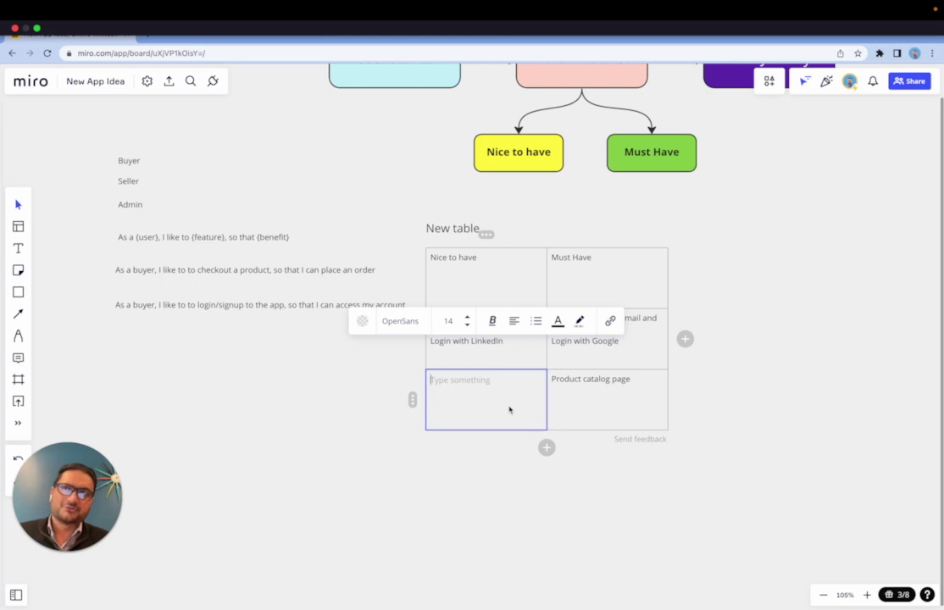
{"action": "type", "text": "Remmen"}
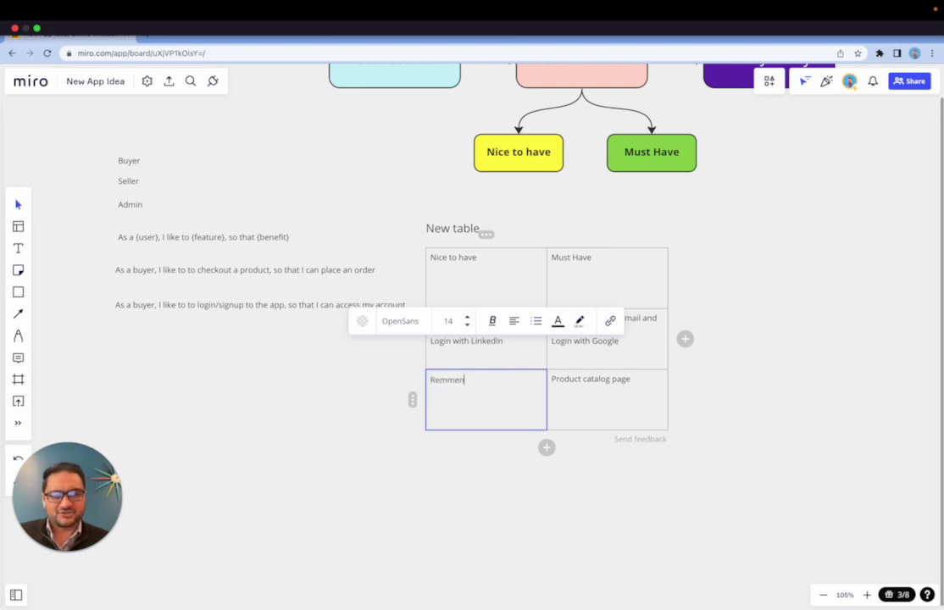
{"action": "type", "text": "dation"}
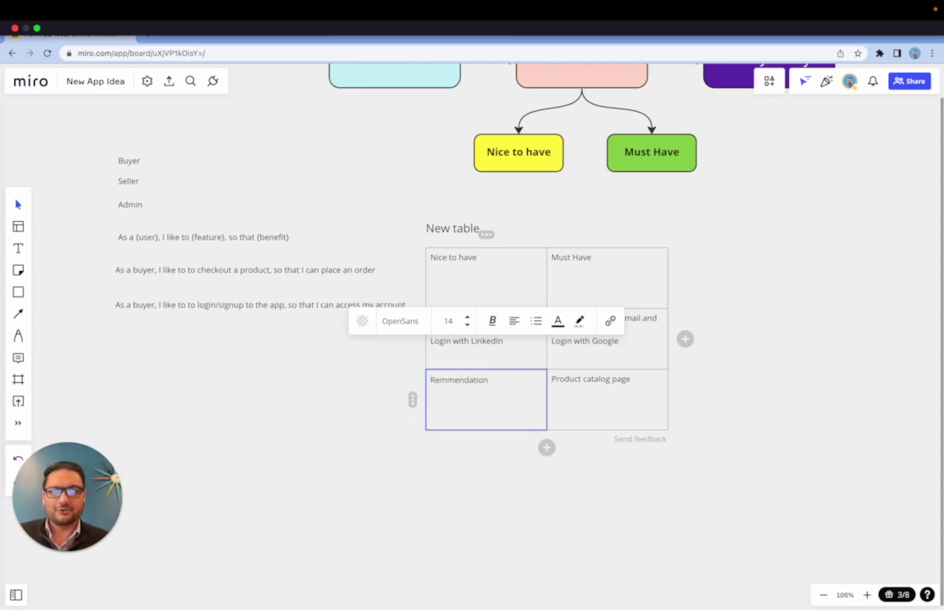
{"action": "key", "text": "super+a"}
{"action": "key", "text": "BackSpace"}
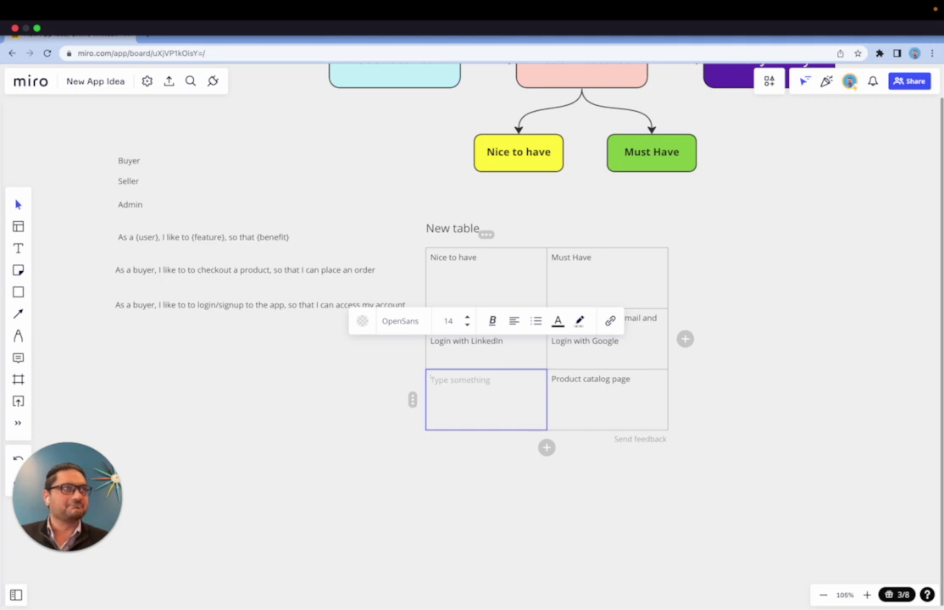
Enter "You may also like this:" in the third row under Nice to have.
{"action": "type", "text": "You"}
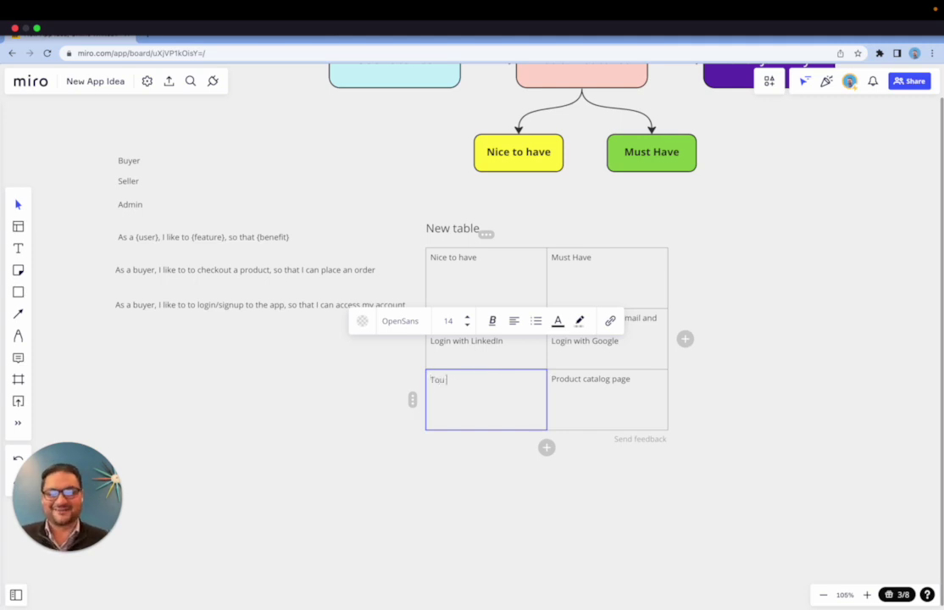
{"action": "key", "text": "BackSpace"}
{"action": "key", "text": "BackSpace"}
{"action": "key", "text": "BackSpace"}
{"action": "type", "text": "You "}
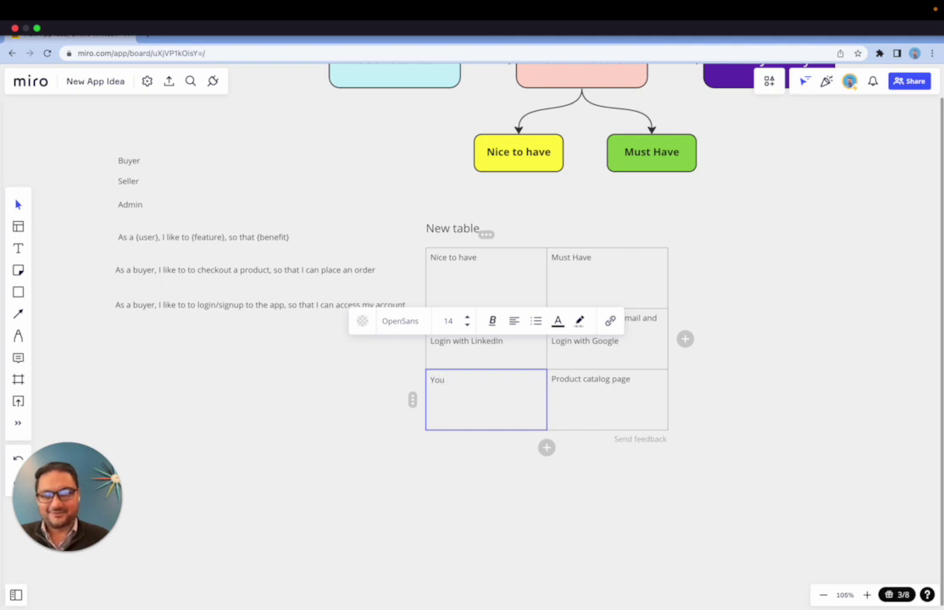
{"action": "type", "text": "may also l"}
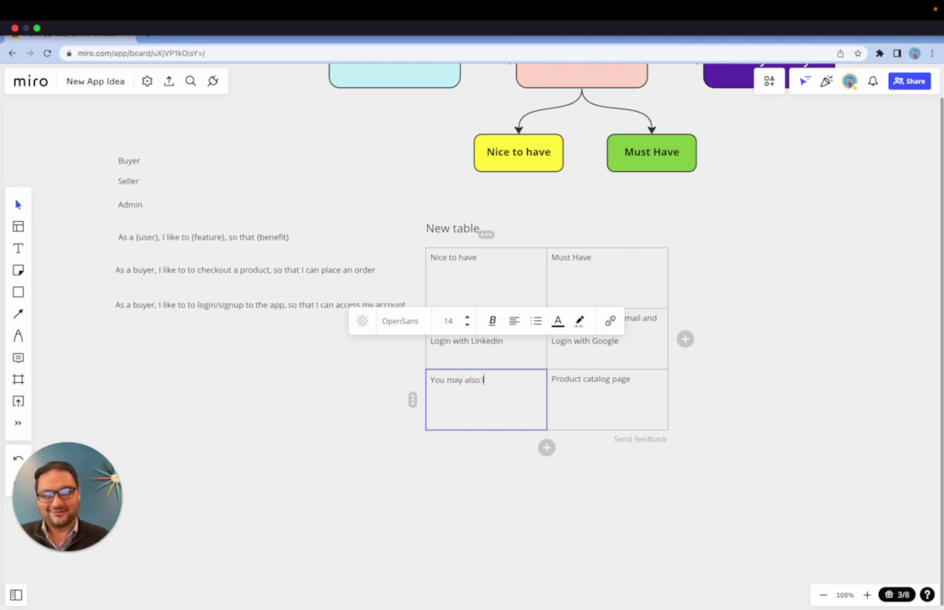
{"action": "type", "text": "ike this:"}
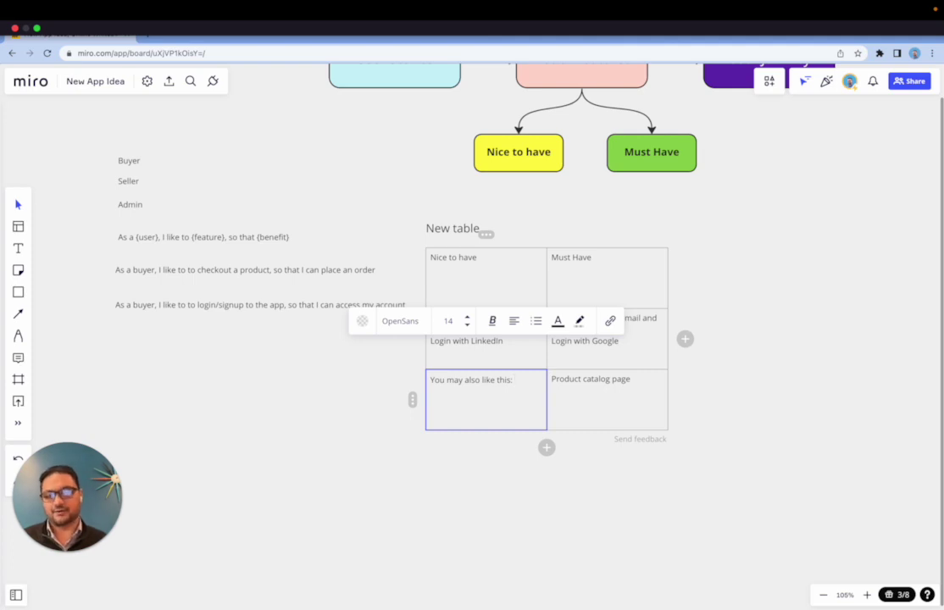
{"action": "mouse_move", "coordinate": [614, 4]}
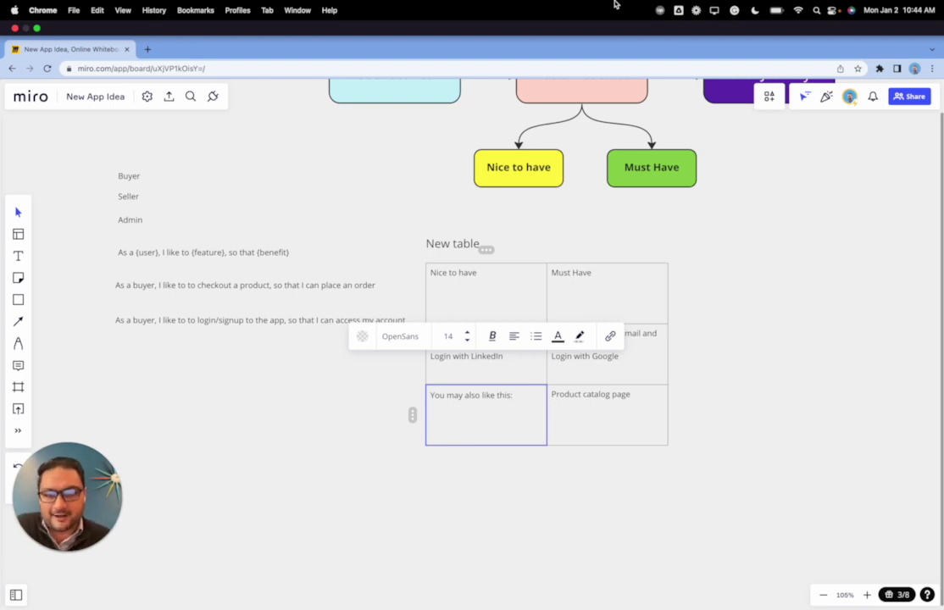
Add a rounded rectangle labelled "Landing page" below the User Journey box.
{"action": "left_click", "coordinate": [584, 546]}
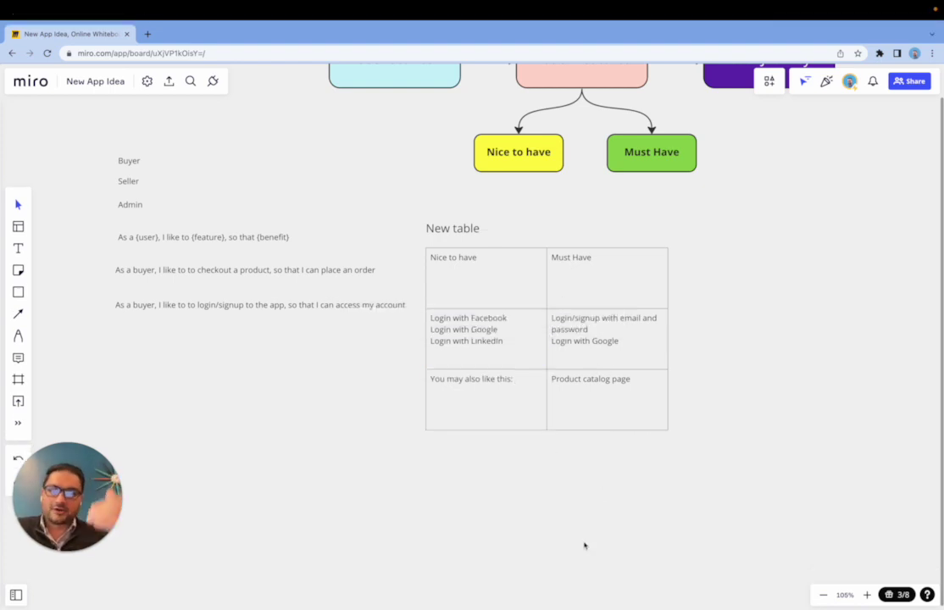
{"action": "scroll", "coordinate": [755, 244], "scroll_direction": "up", "scroll_amount": 3}
{"action": "scroll", "coordinate": [754, 244], "scroll_direction": "left", "scroll_amount": 3}
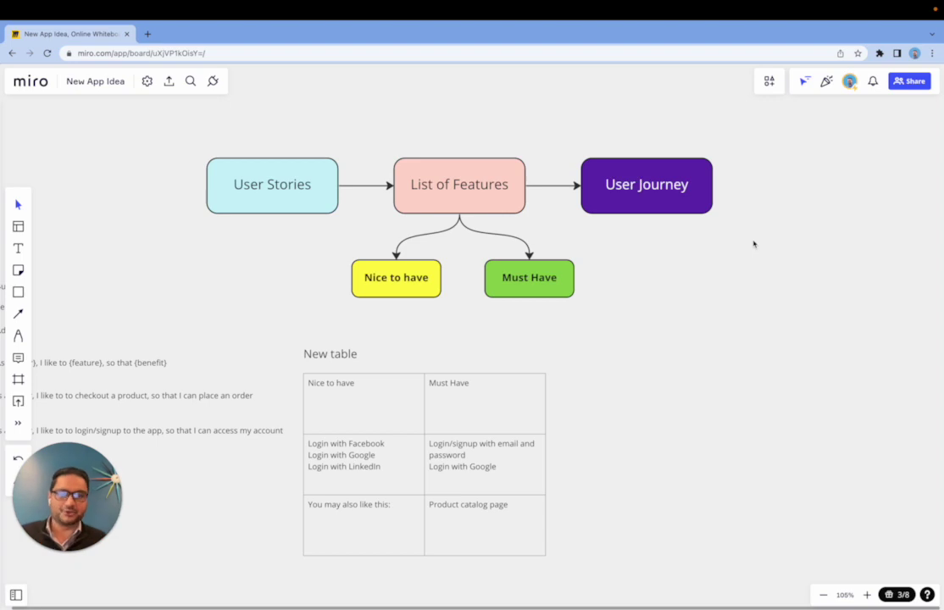
{"action": "left_click", "coordinate": [18, 292]}
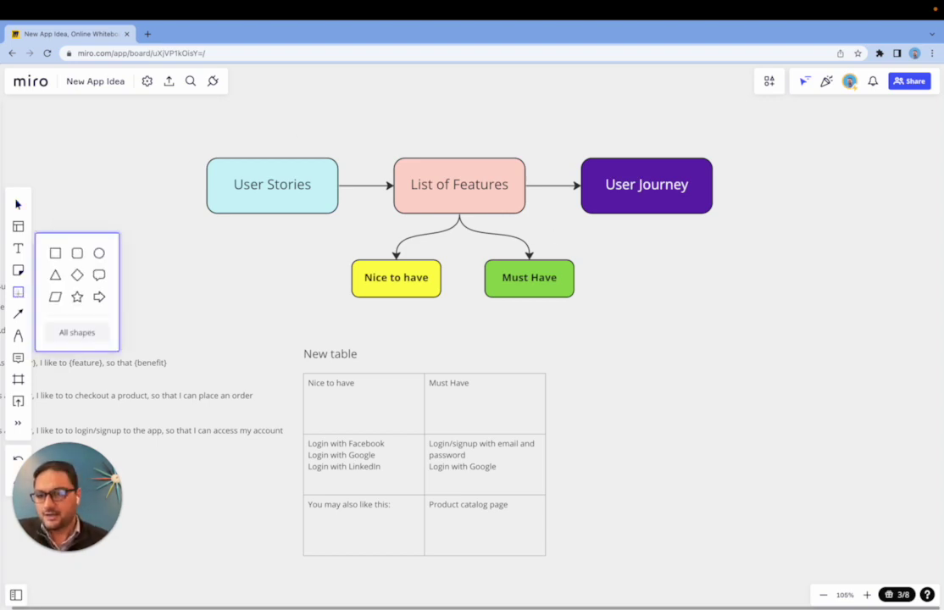
{"action": "left_click", "coordinate": [76, 252]}
{"action": "left_click_drag", "start_coordinate": [664, 305], "coordinate": [772, 356]}
{"action": "type", "text": "Landing page"}
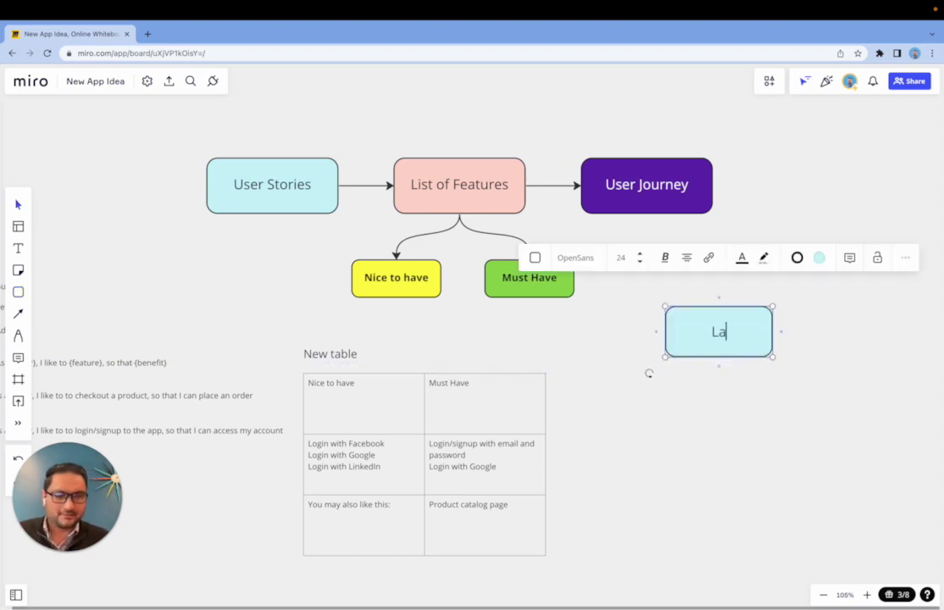
{"action": "left_click", "coordinate": [736, 447]}
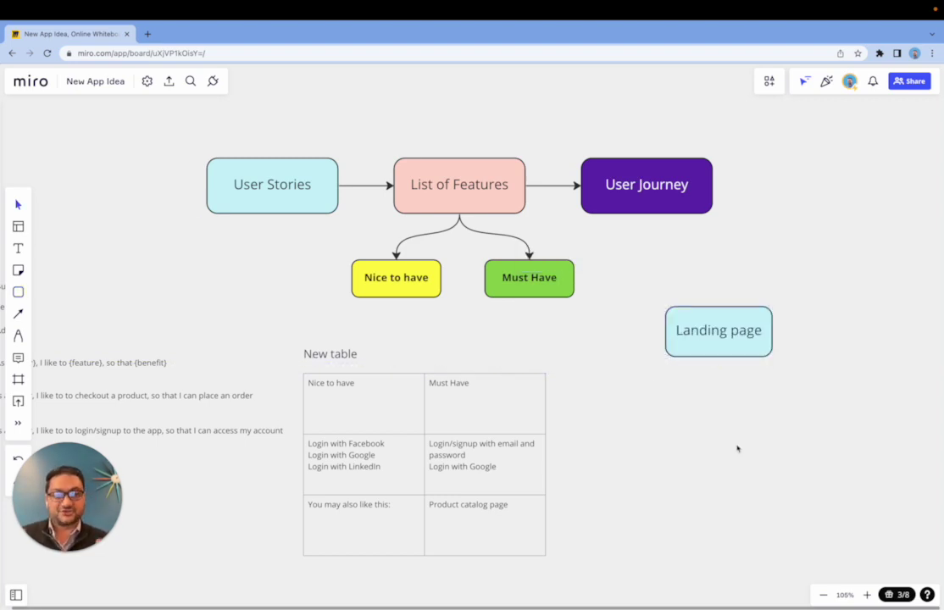
Draw an arrow from the Landing page box and place a copy of the box at its end, labelled "Click on product".
{"action": "scroll", "coordinate": [744, 388], "scroll_direction": "right", "scroll_amount": 5}
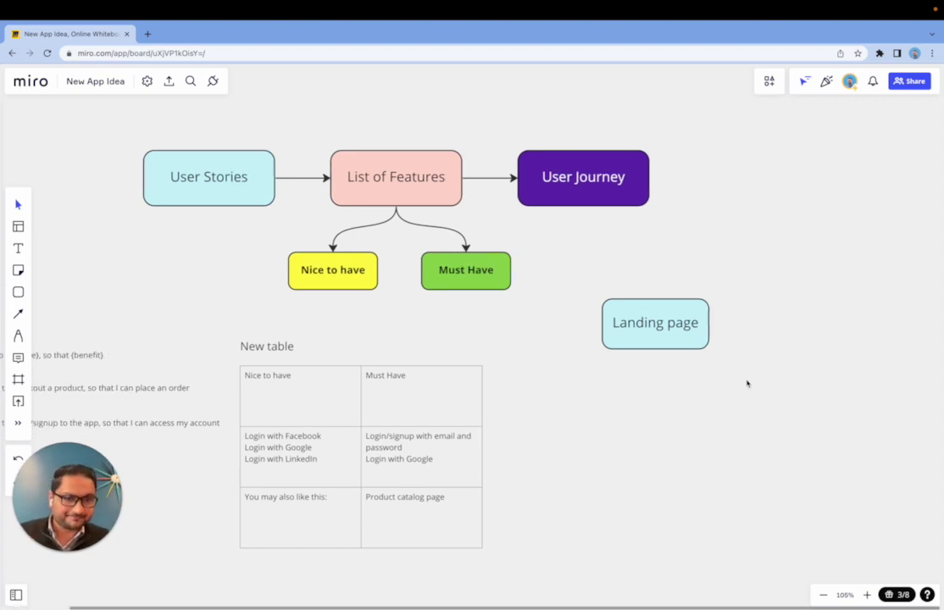
{"action": "left_click", "coordinate": [580, 335]}
{"action": "left_click_drag", "start_coordinate": [641, 334], "coordinate": [723, 341]}
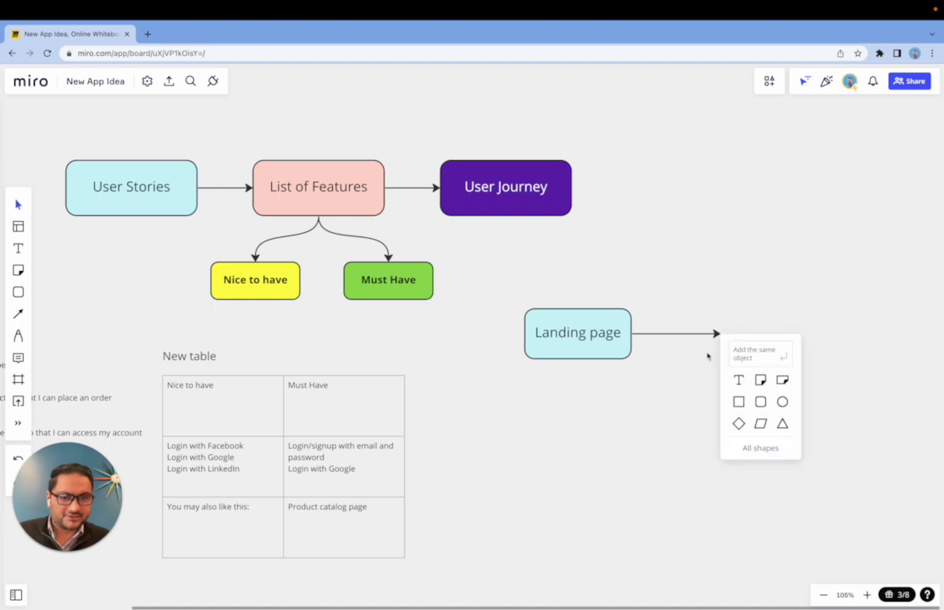
{"action": "left_click", "coordinate": [614, 343]}
{"action": "left_click_drag", "start_coordinate": [614, 347], "coordinate": [809, 347]}
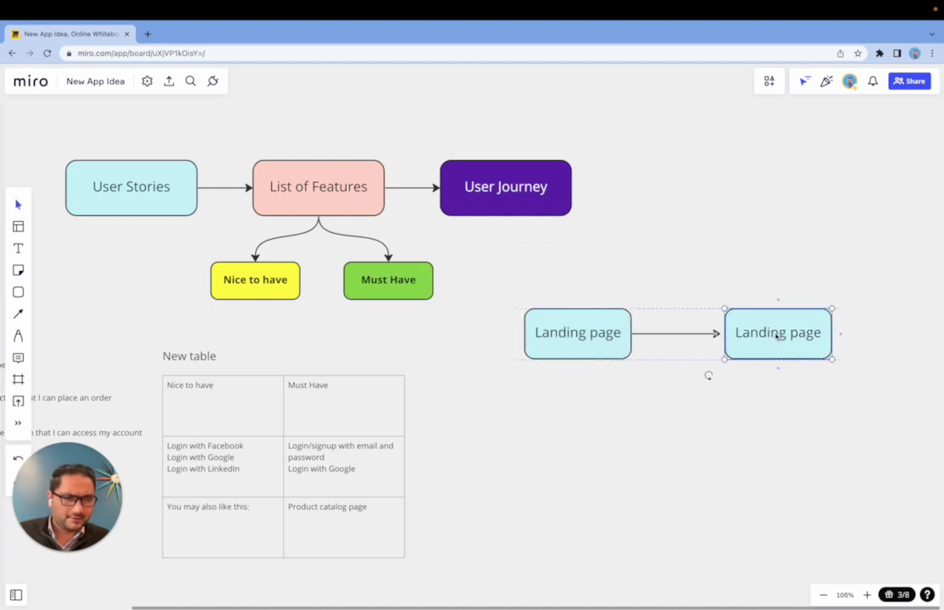
{"action": "double_click", "coordinate": [773, 333]}
{"action": "type", "text": "Cli"}
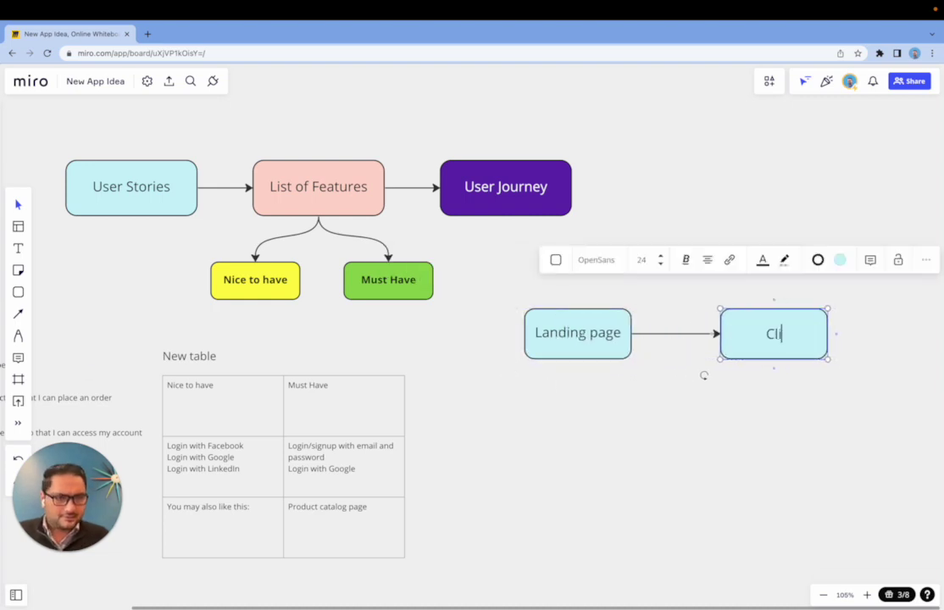
{"action": "type", "text": "ck on product"}
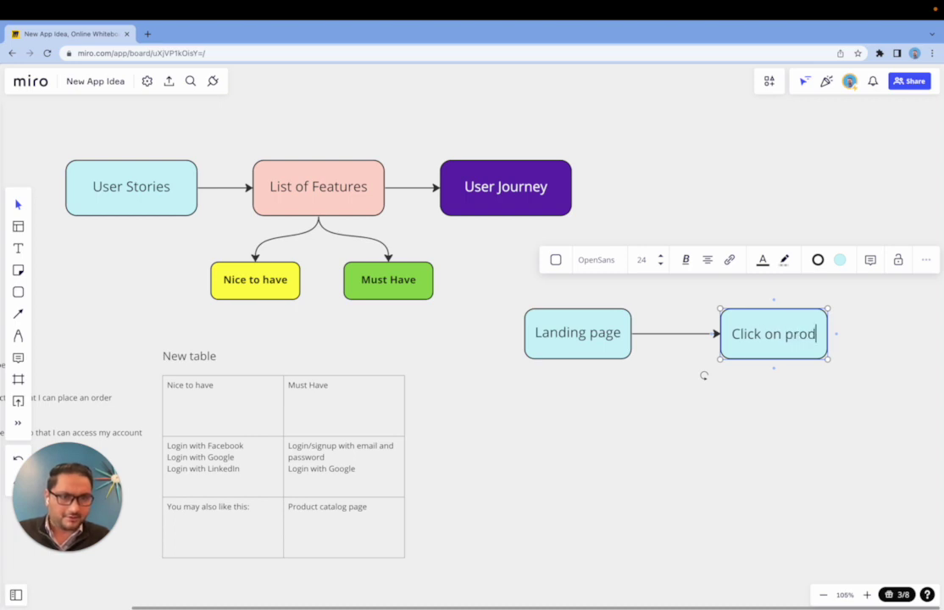
{"action": "left_click", "coordinate": [797, 395]}
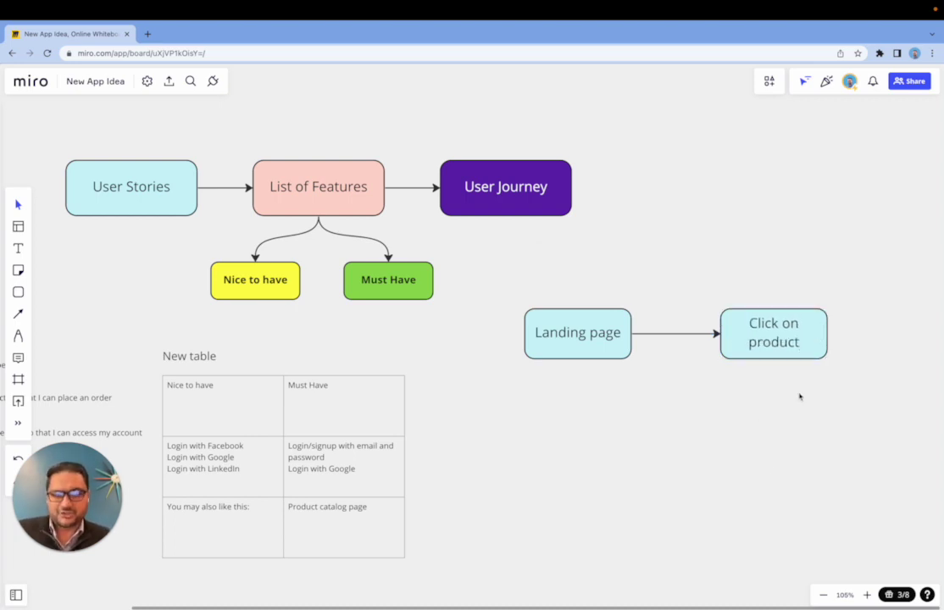
Duplicate the "Click on product" box to its right, level with it, and open the copy's text for editing.
{"action": "scroll", "coordinate": [797, 394], "scroll_direction": "right", "scroll_amount": 5}
{"action": "left_click", "coordinate": [446, 376]}
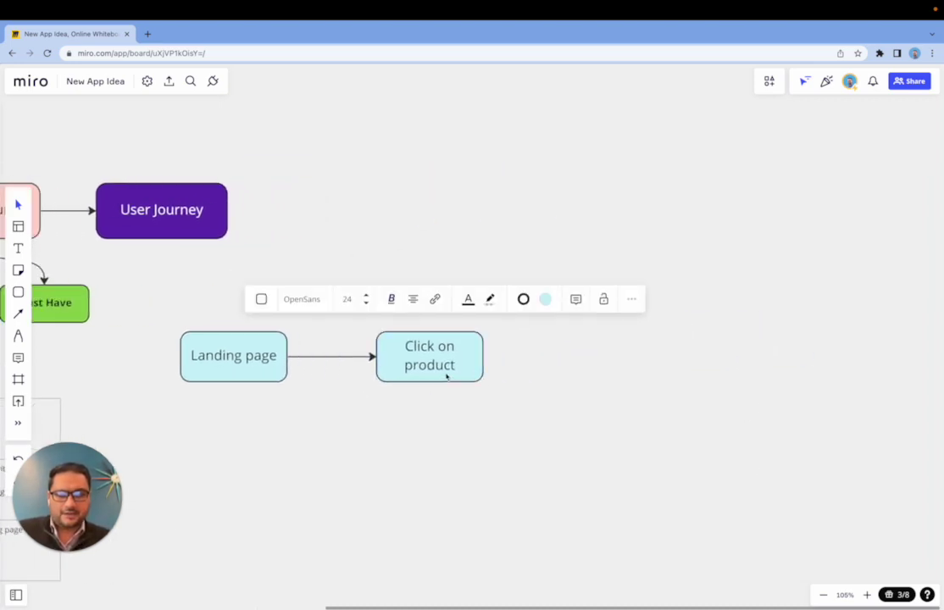
{"action": "left_click_drag", "start_coordinate": [447, 377], "coordinate": [613, 364]}
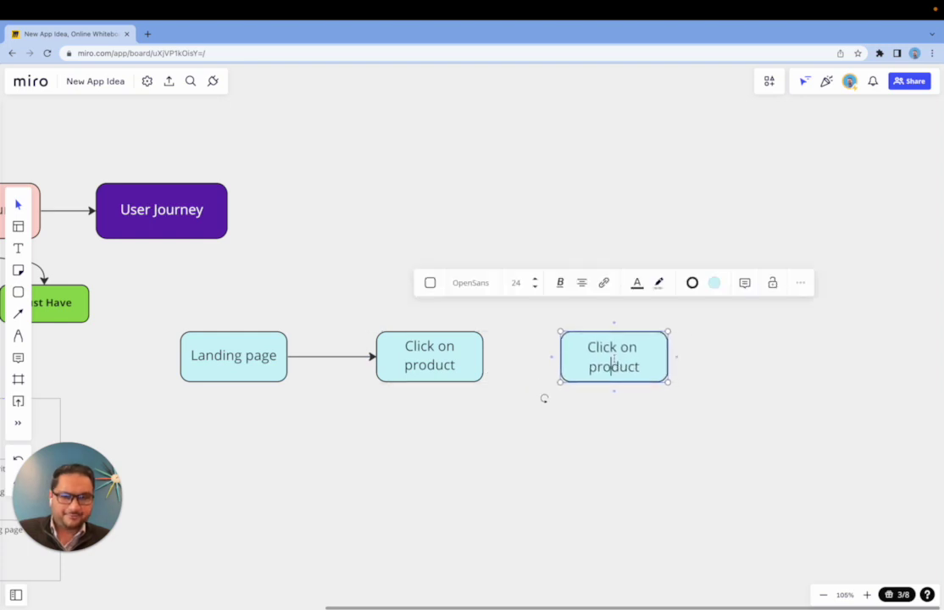
{"action": "double_click", "coordinate": [616, 360]}
{"action": "type", "text": "Ther is"}
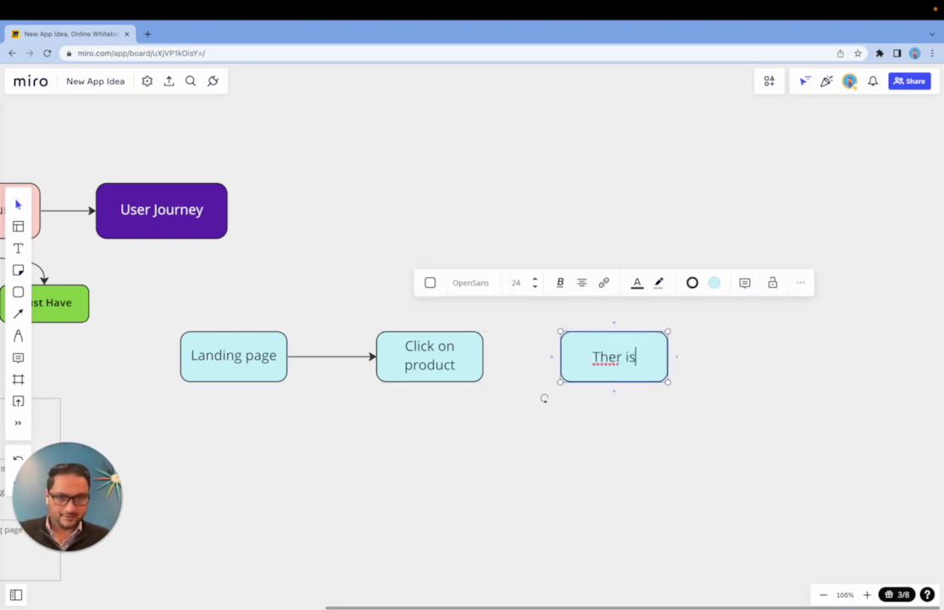
{"action": "key", "text": "BackSpace"}
{"action": "key", "text": "BackSpace"}
{"action": "key", "text": "BackSpace"}
{"action": "type", "text": "e is an"}
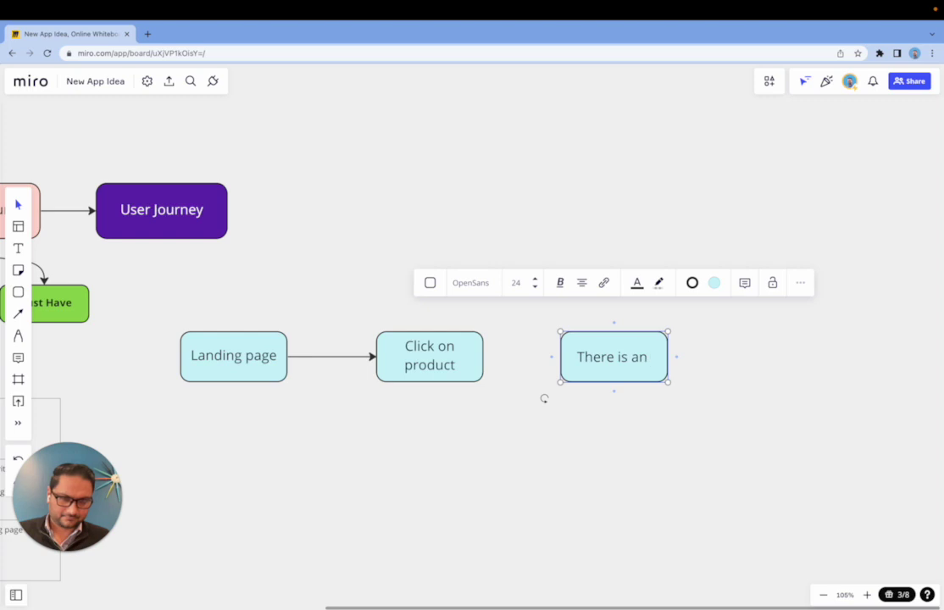
Replace the copied box's text with "Option to add to cart".
{"action": "key", "text": "ctrl+a"}
{"action": "type", "text": "IOp"}
{"action": "key", "text": "BackSpace"}
{"action": "key", "text": "BackSpace"}
{"action": "key", "text": "BackSpace"}
{"action": "type", "text": "Opt"}
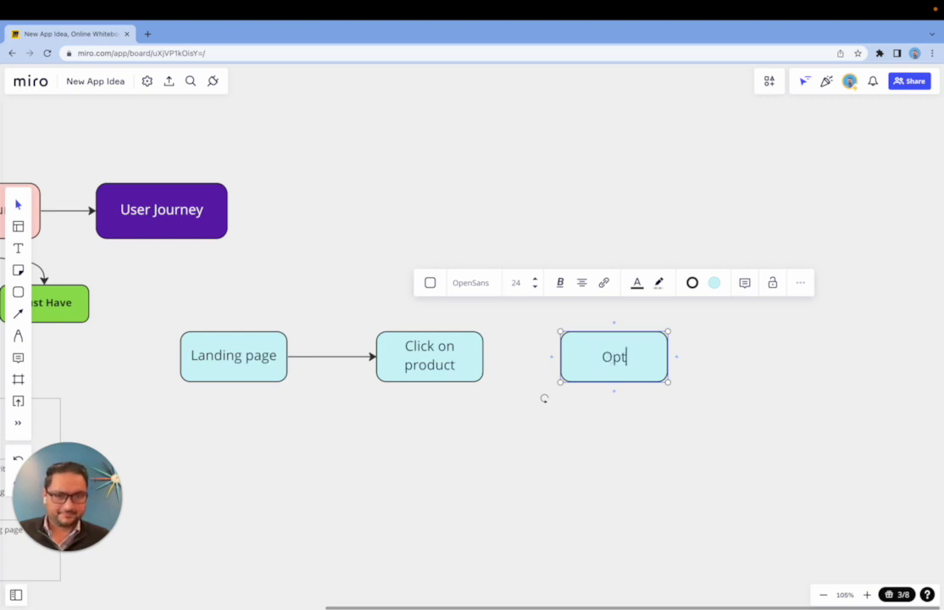
{"action": "type", "text": "ion to add to cart"}
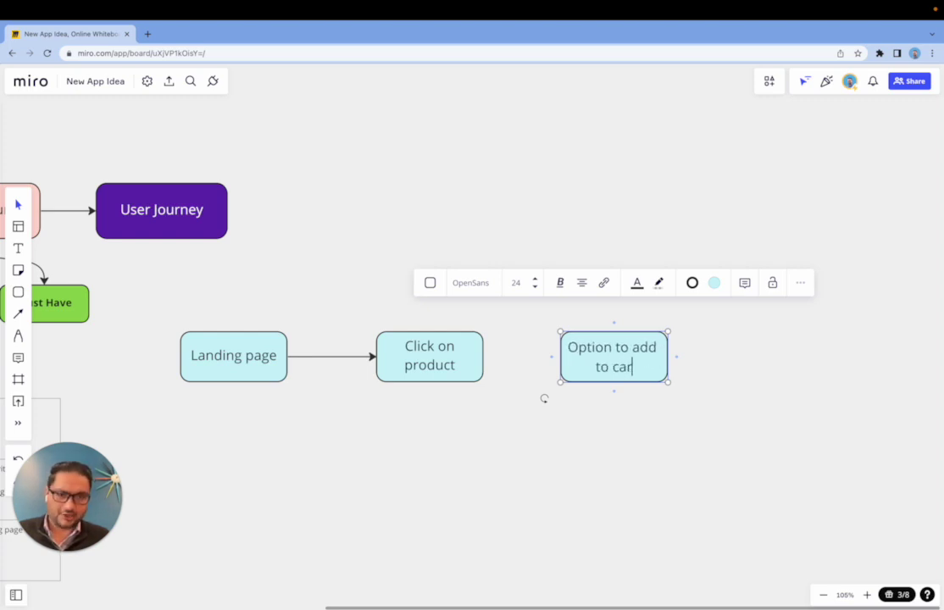
{"action": "left_click", "coordinate": [652, 411]}
Duplicate the "Option to add to cart" box to its right and relabel the copy "Checkout".
{"action": "left_click", "coordinate": [654, 383]}
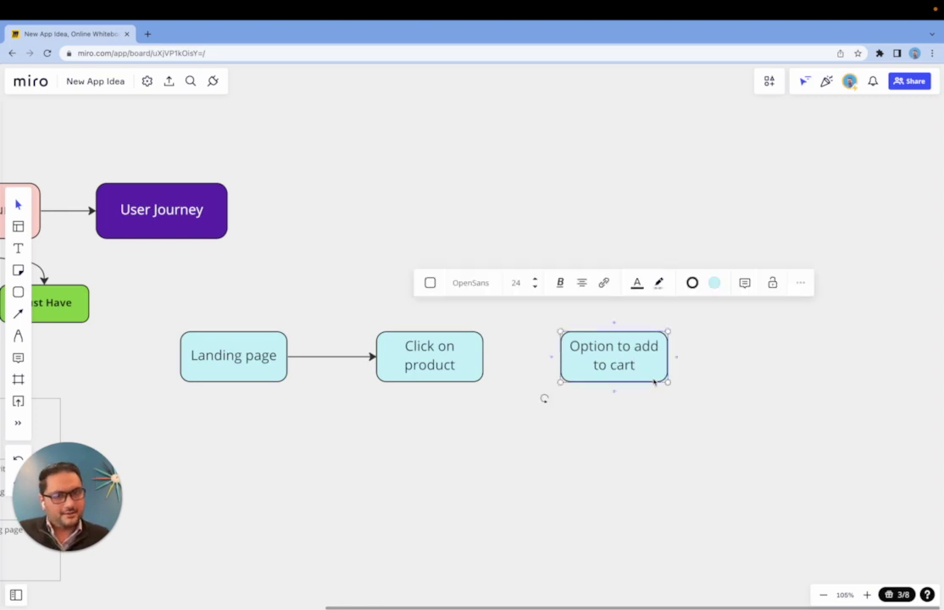
{"action": "left_click_drag", "start_coordinate": [654, 382], "coordinate": [800, 361]}
{"action": "double_click", "coordinate": [799, 361]}
{"action": "key", "text": "ctrl+a"}
{"action": "type", "text": "C"}
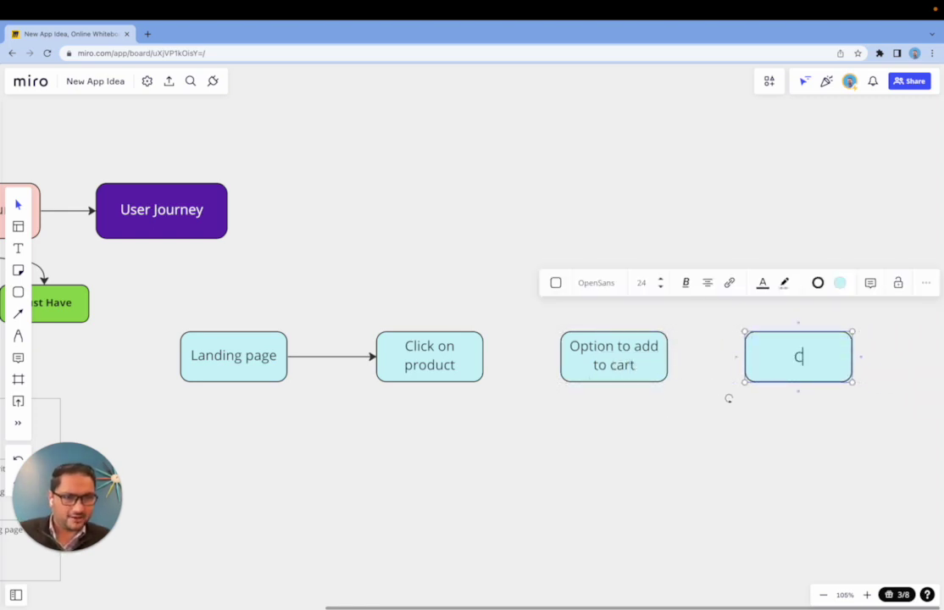
{"action": "type", "text": "heckout"}
{"action": "left_click", "coordinate": [790, 430]}
Duplicate the Checkout box to its right and relabel the copy "New user".
{"action": "scroll", "coordinate": [787, 533], "scroll_direction": "right", "scroll_amount": 6}
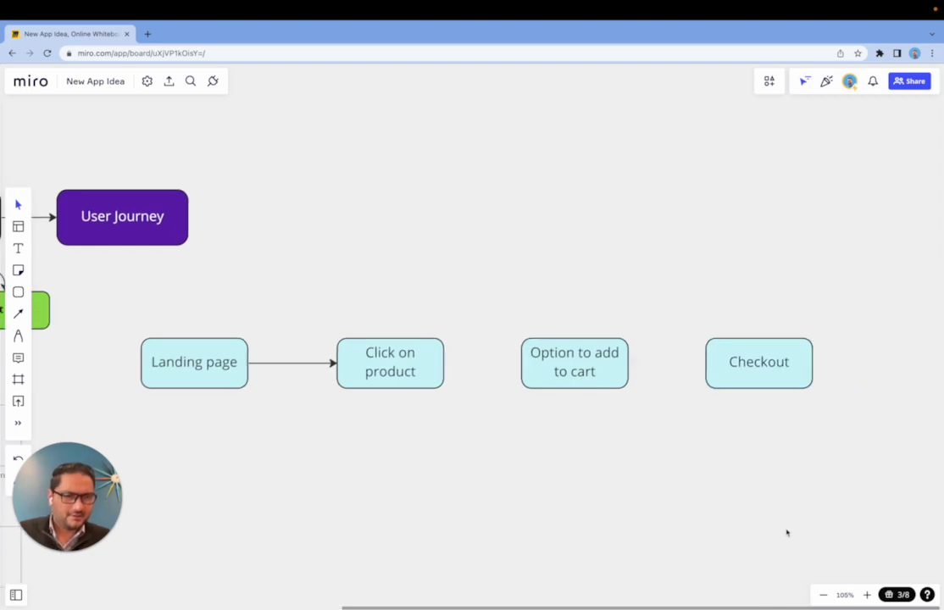
{"action": "left_click", "coordinate": [536, 341]}
{"action": "left_click_drag", "start_coordinate": [535, 342], "coordinate": [728, 355]}
{"action": "double_click", "coordinate": [728, 354]}
{"action": "type", "text": "New U"}
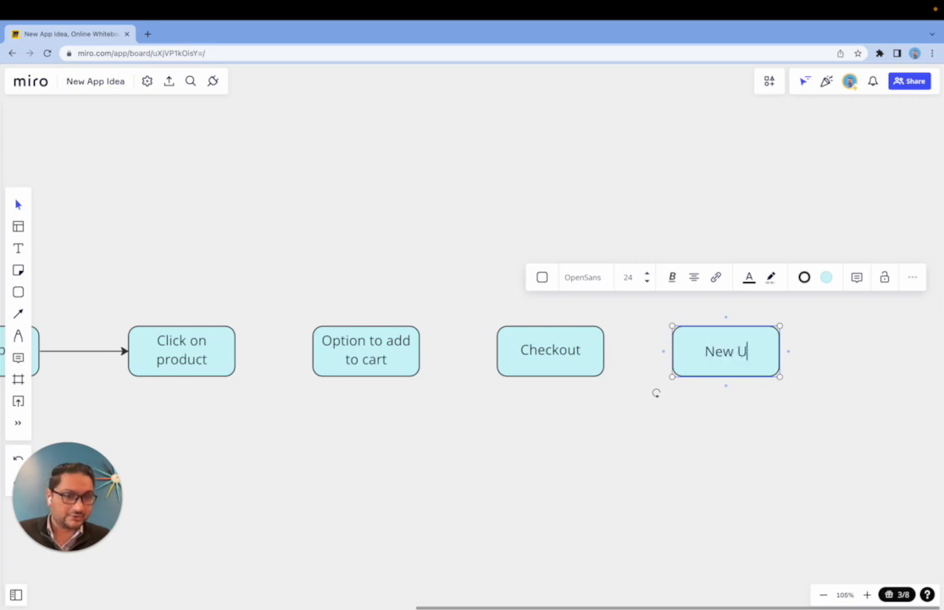
{"action": "key", "text": "BackSpace"}
{"action": "type", "text": "user"}
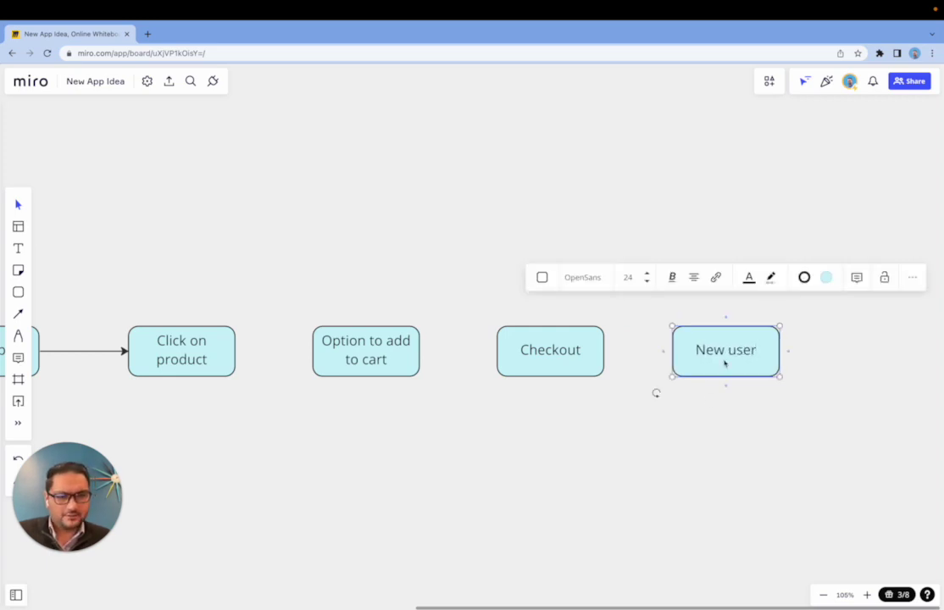
Place a copy of the "New user" box directly below it and relabel it "Existing user".
{"action": "left_click_drag", "start_coordinate": [725, 363], "coordinate": [728, 448]}
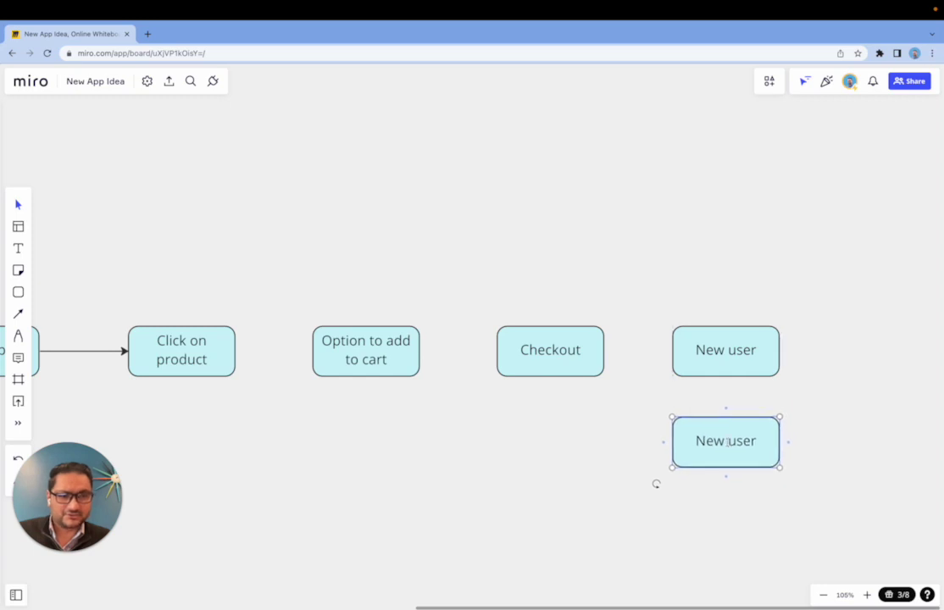
{"action": "double_click", "coordinate": [728, 444]}
{"action": "type", "text": "Existing user"}
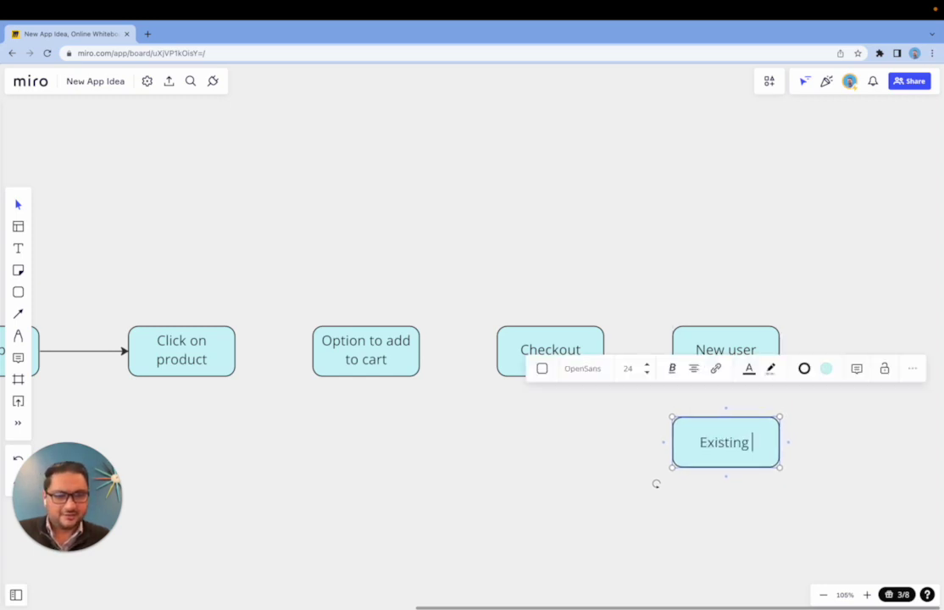
{"action": "left_click", "coordinate": [681, 577]}
Connect "Click on product", "Option to add to cart", "Checkout" and "New user" in sequence with arrows.
{"action": "scroll", "coordinate": [680, 577], "scroll_direction": "down", "scroll_amount": 6}
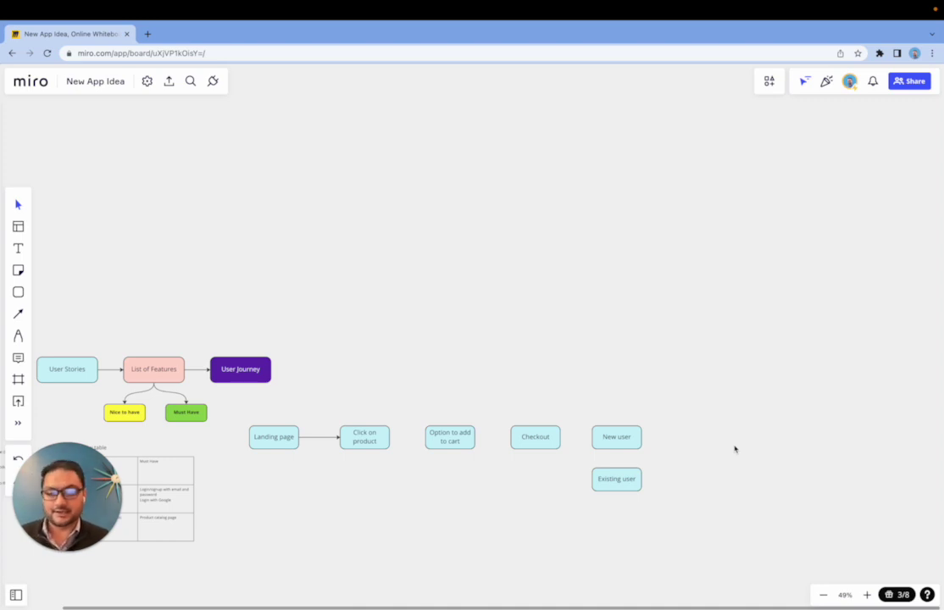
{"action": "scroll", "coordinate": [611, 502], "scroll_direction": "down", "scroll_amount": 2}
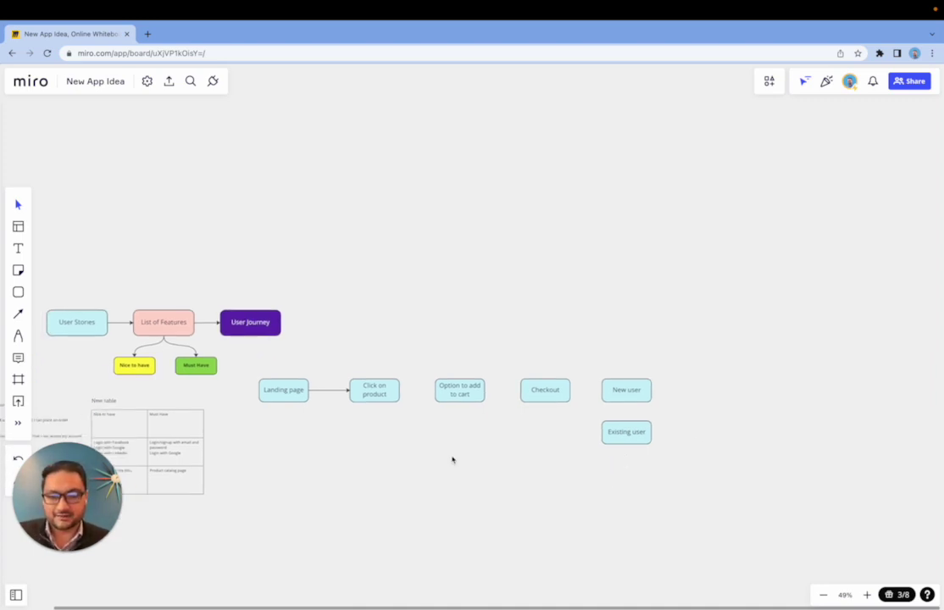
{"action": "left_click", "coordinate": [391, 391]}
{"action": "left_click_drag", "start_coordinate": [405, 390], "coordinate": [617, 398]}
{"action": "left_click", "coordinate": [460, 392]}
{"action": "left_click", "coordinate": [546, 396]}
{"action": "left_click", "coordinate": [593, 447]}
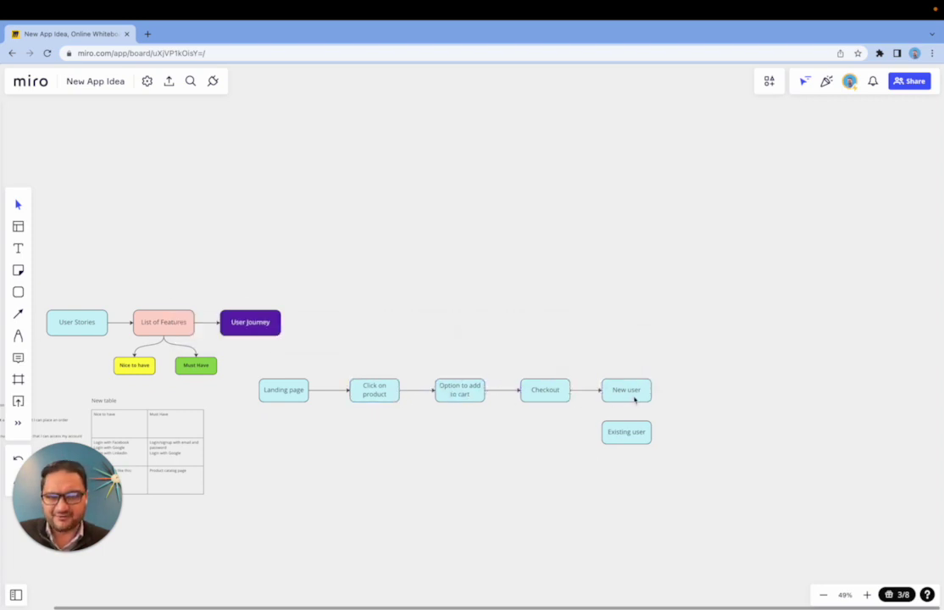
Draw a second arrow from the Checkout box to the "Existing user" box.
{"action": "left_click", "coordinate": [546, 396]}
{"action": "left_click_drag", "start_coordinate": [550, 406], "coordinate": [609, 438]}
{"action": "left_click", "coordinate": [705, 423]}
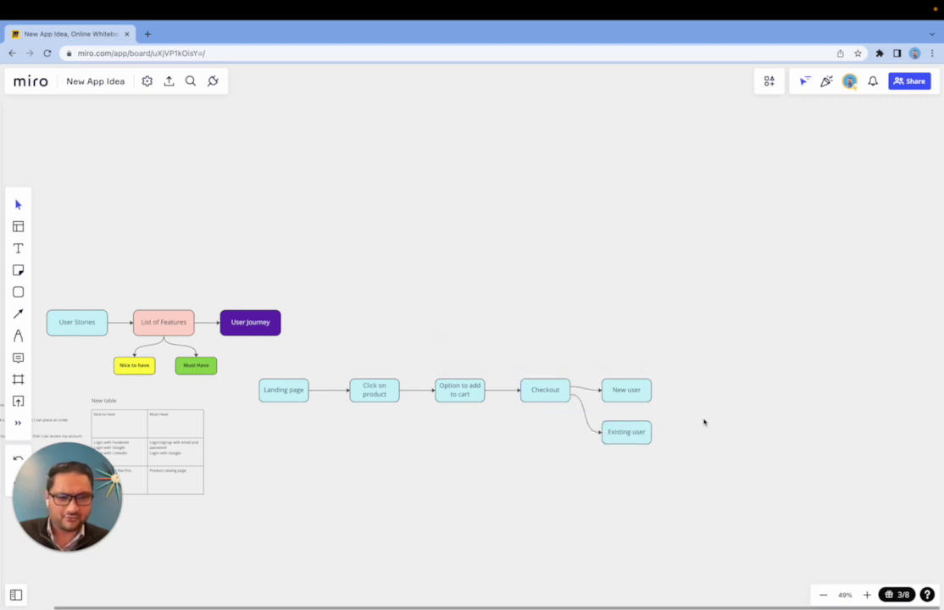
Move the "New user" and "Existing user" boxes up to straddle Checkout's level, and add a copy beside "New user" labelled "Onboarding".
{"action": "left_click_drag", "start_coordinate": [633, 390], "coordinate": [631, 366]}
{"action": "left_click_drag", "start_coordinate": [627, 428], "coordinate": [695, 368]}
{"action": "left_click", "coordinate": [629, 373]}
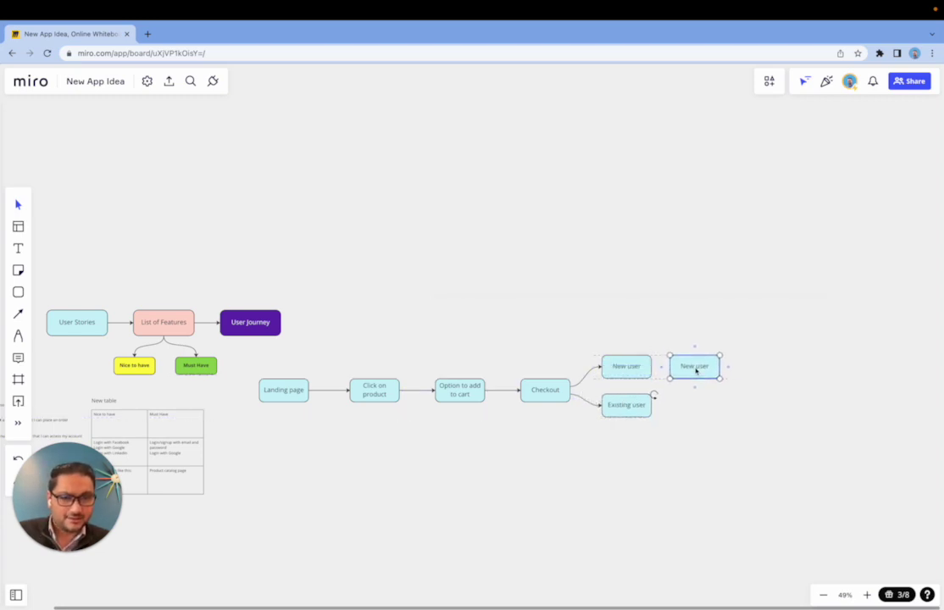
{"action": "double_click", "coordinate": [694, 367]}
{"action": "type", "text": "Onboarding"}
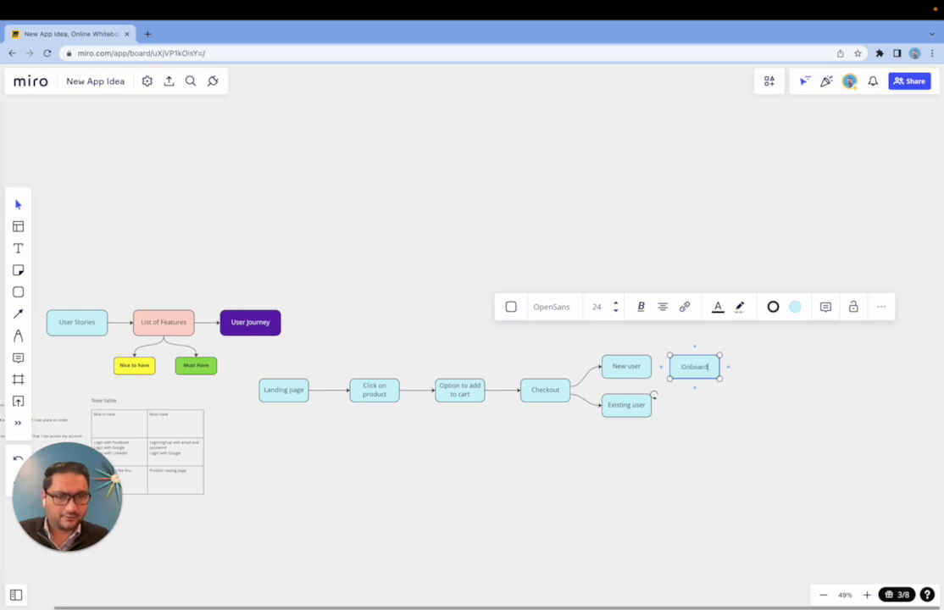
{"action": "left_click", "coordinate": [687, 455]}
Duplicate the "Existing user" box to its right, below Onboarding, and relabel the copy "Order confirmation page".
{"action": "left_click", "coordinate": [637, 409]}
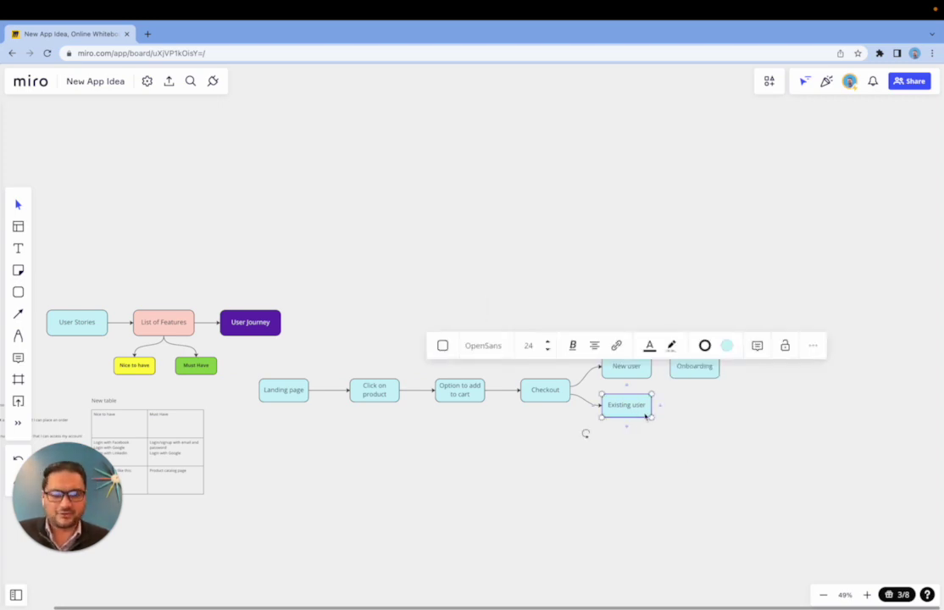
{"action": "left_click_drag", "start_coordinate": [638, 417], "coordinate": [693, 409]}
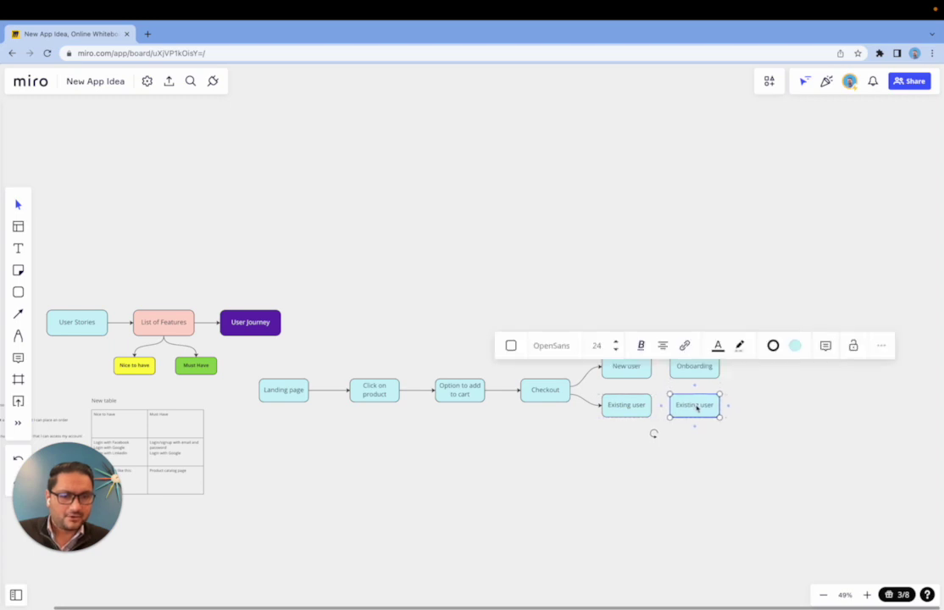
{"action": "double_click", "coordinate": [694, 409]}
{"action": "type", "text": "Cre"}
{"action": "key", "text": "BackSpace"}
{"action": "key", "text": "BackSpace"}
{"action": "key", "text": "BackSpace"}
{"action": "type", "text": "Order conf"}
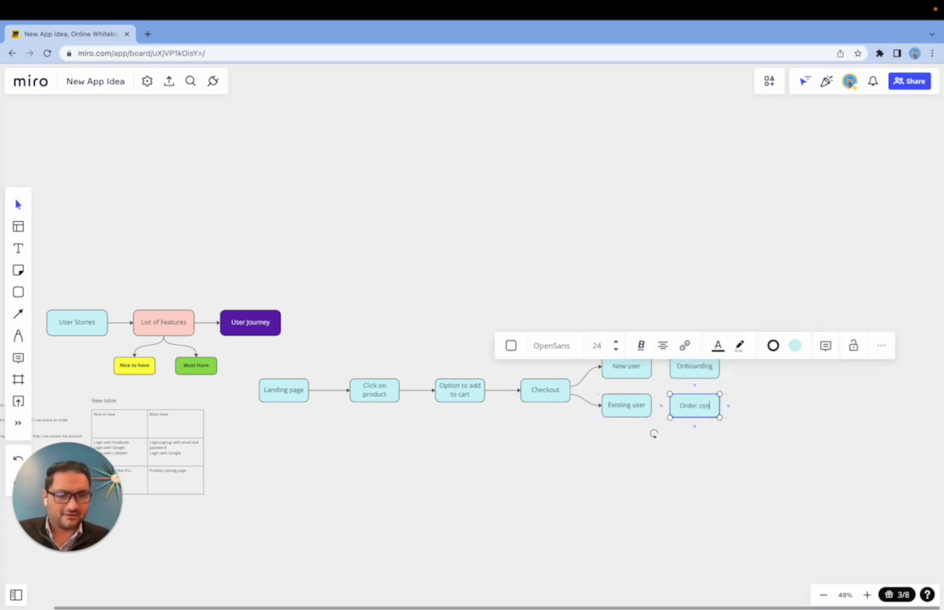
{"action": "type", "text": "irma"}
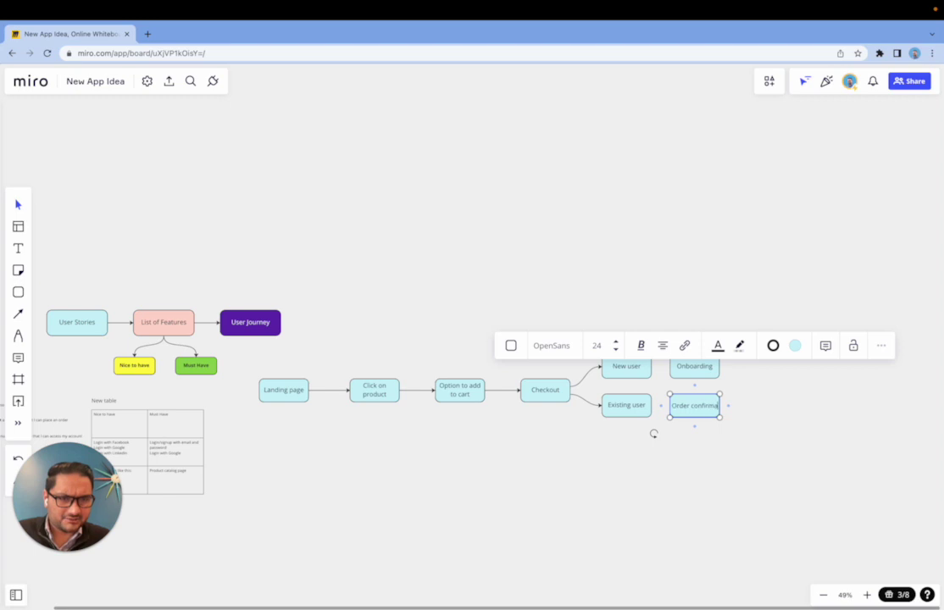
{"action": "type", "text": "tion page"}
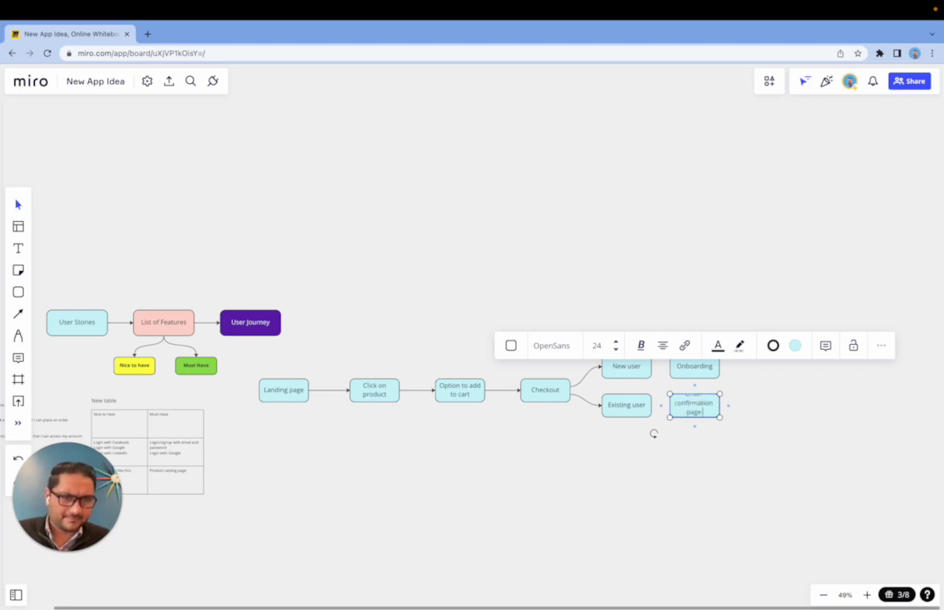
Draw an arrow from the Onboarding box down to the "Order confirmation page" box.
{"action": "left_click", "coordinate": [736, 367]}
{"action": "left_click", "coordinate": [697, 410]}
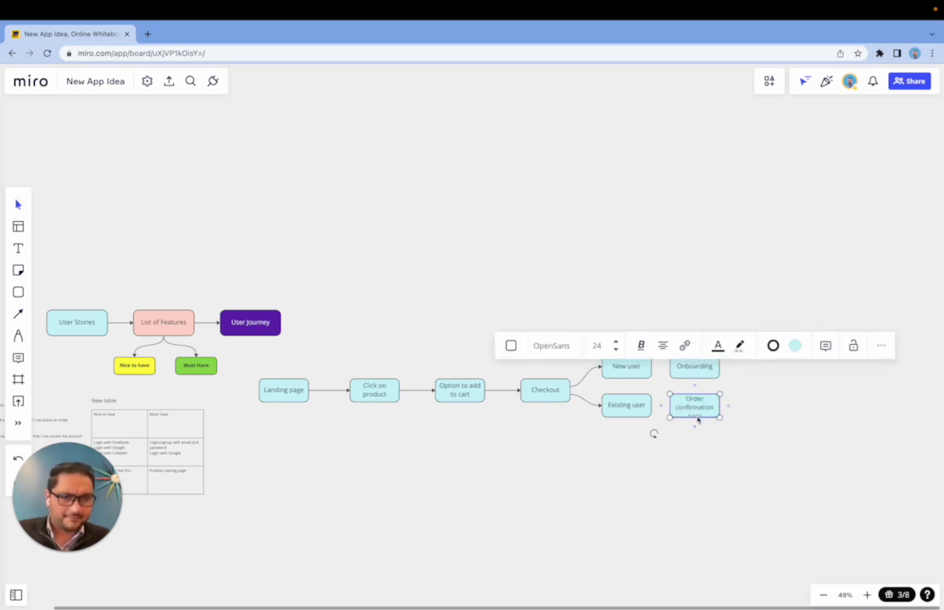
{"action": "left_click", "coordinate": [784, 423]}
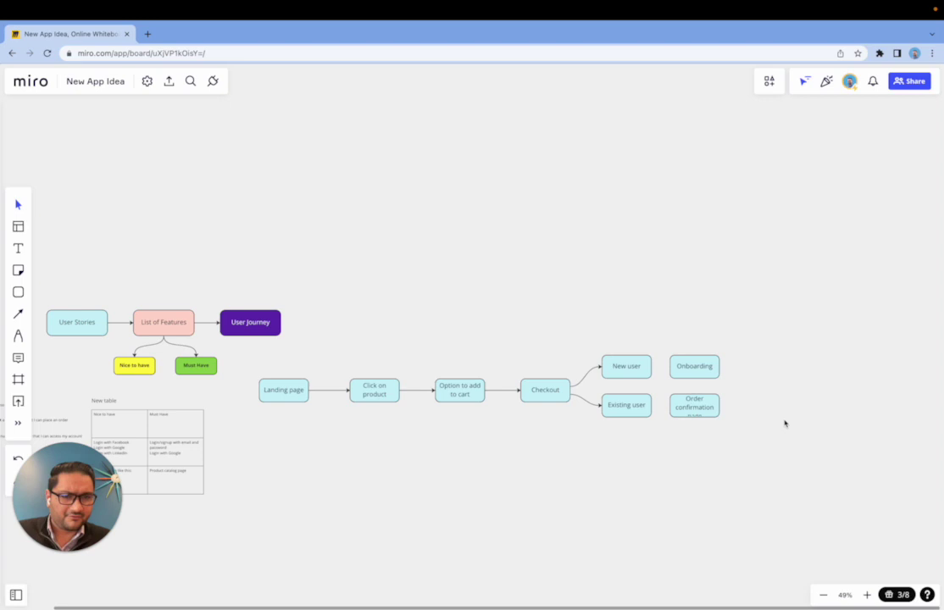
{"action": "left_click", "coordinate": [716, 369]}
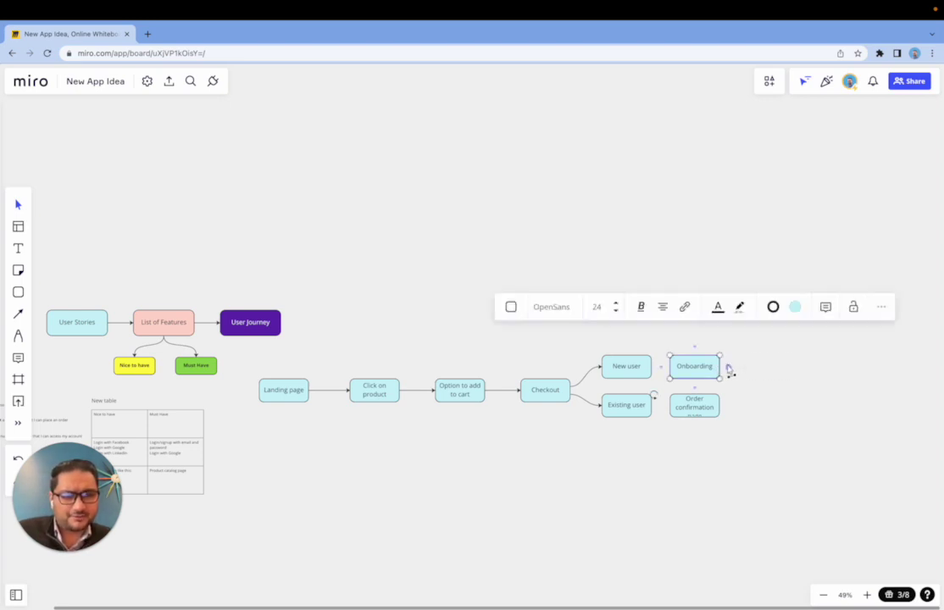
{"action": "left_click_drag", "start_coordinate": [728, 366], "coordinate": [697, 402]}
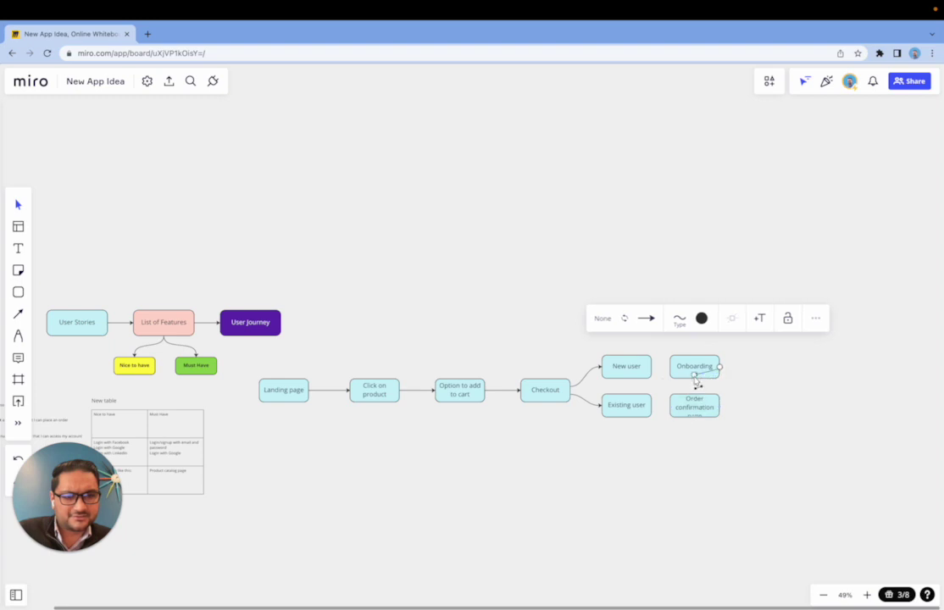
{"action": "left_click", "coordinate": [839, 490]}
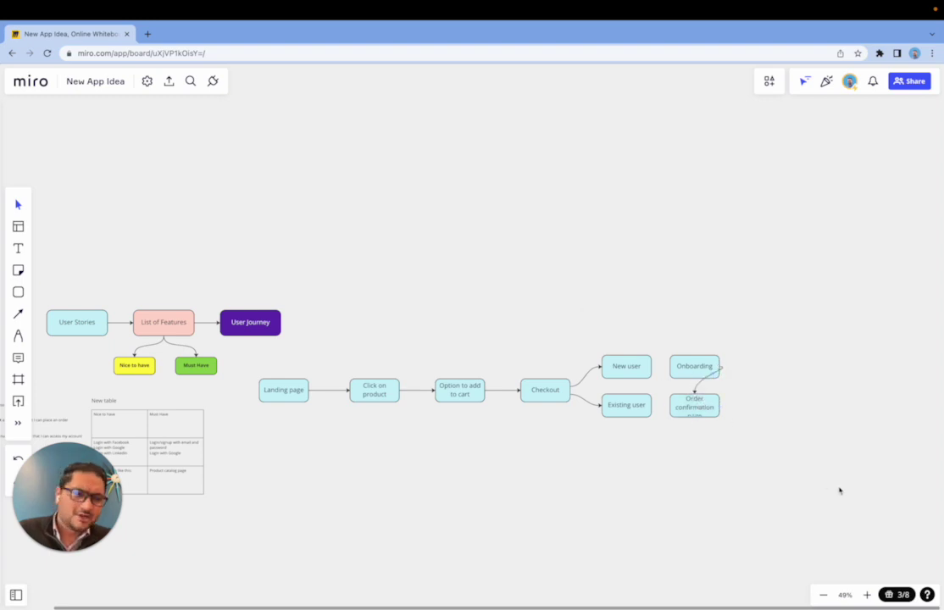
Connect "Existing user" to "Order confirmation page" and "New user" to "Onboarding" with arrows.
{"action": "left_click", "coordinate": [629, 406]}
{"action": "left_click_drag", "start_coordinate": [651, 405], "coordinate": [685, 408]}
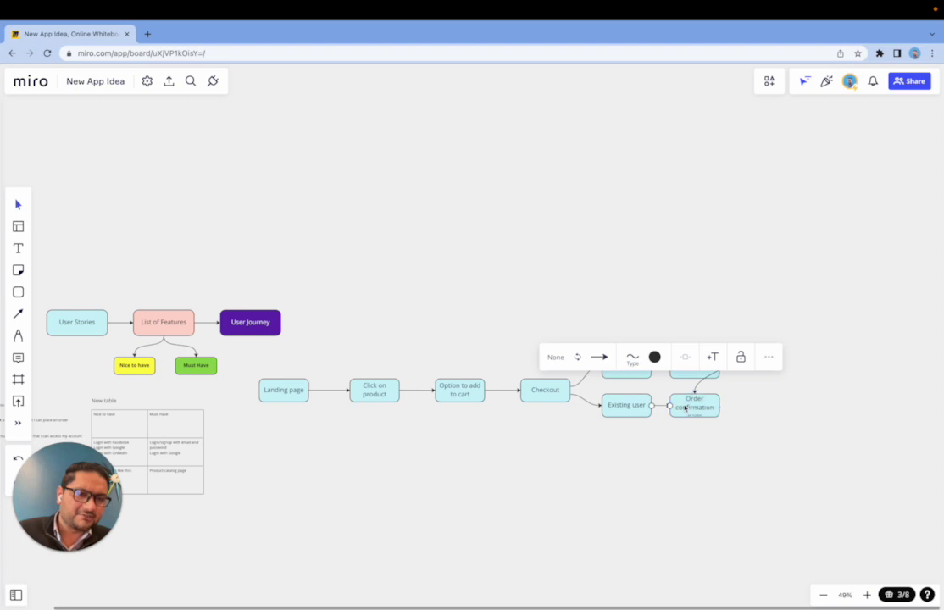
{"action": "left_click", "coordinate": [628, 366]}
{"action": "left_click_drag", "start_coordinate": [651, 366], "coordinate": [684, 370]}
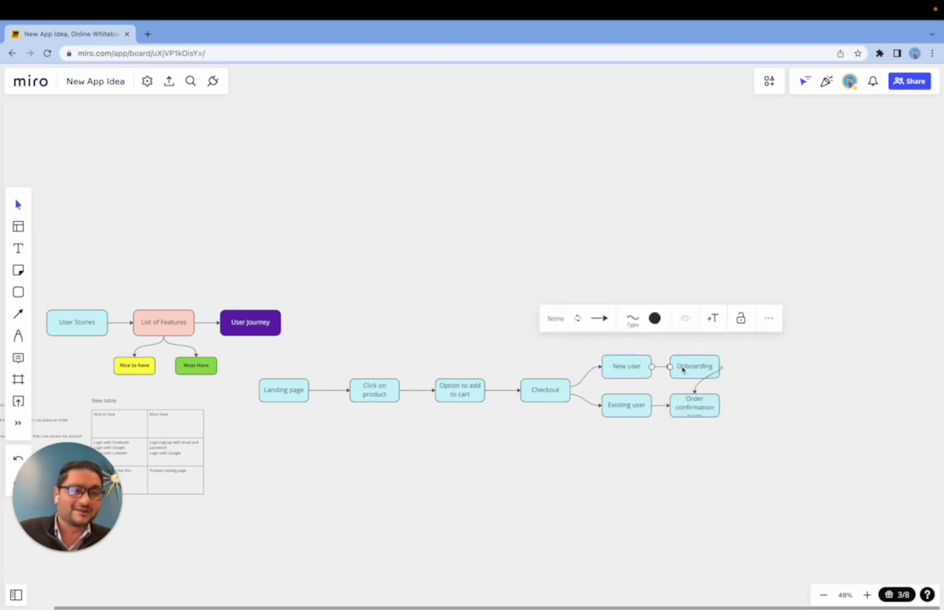
{"action": "left_click", "coordinate": [632, 558]}
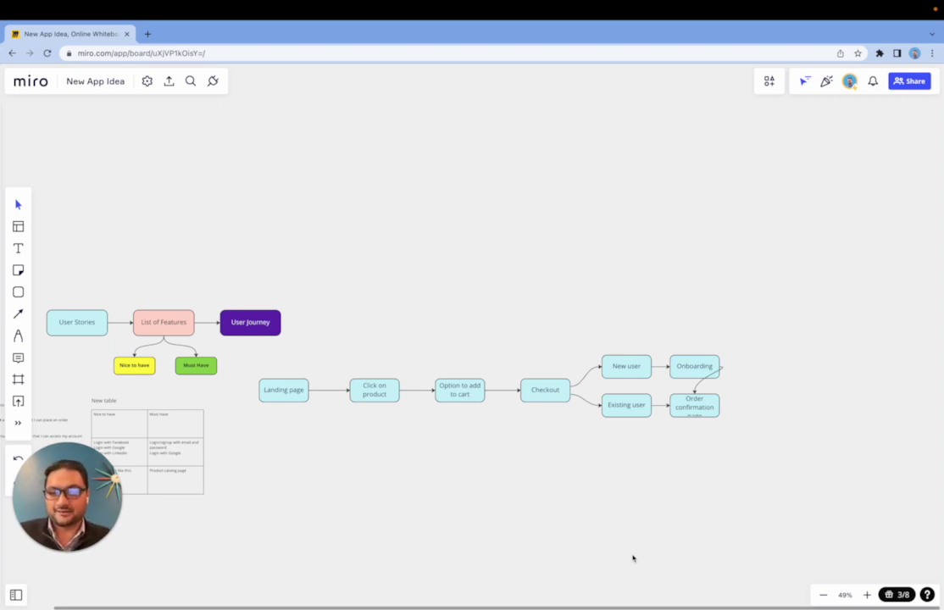
{"action": "scroll", "coordinate": [633, 558], "scroll_direction": "left", "scroll_amount": 5}
{"action": "scroll", "coordinate": [633, 558], "scroll_direction": "down", "scroll_amount": 2}
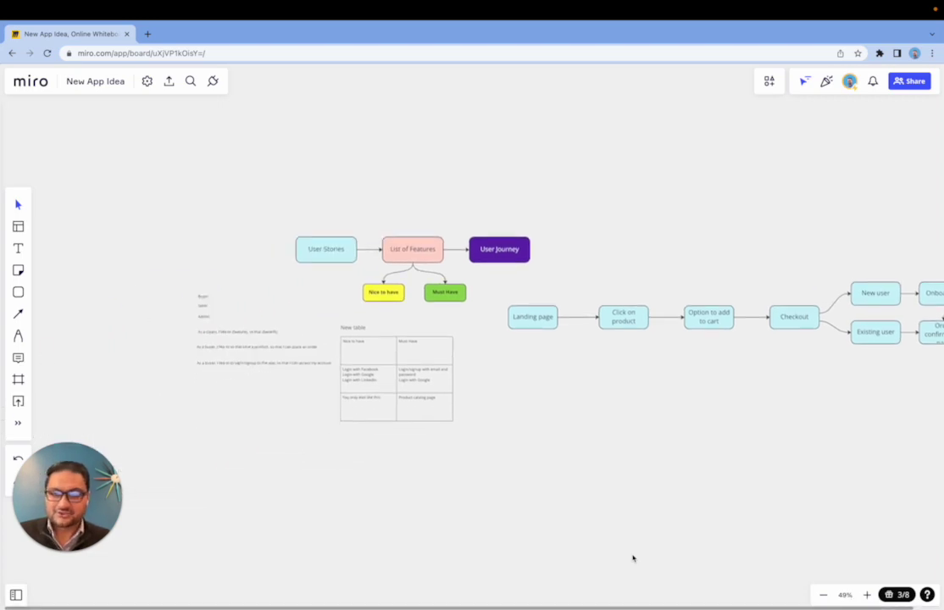
{"action": "scroll", "coordinate": [632, 558], "scroll_direction": "up", "scroll_amount": 2}
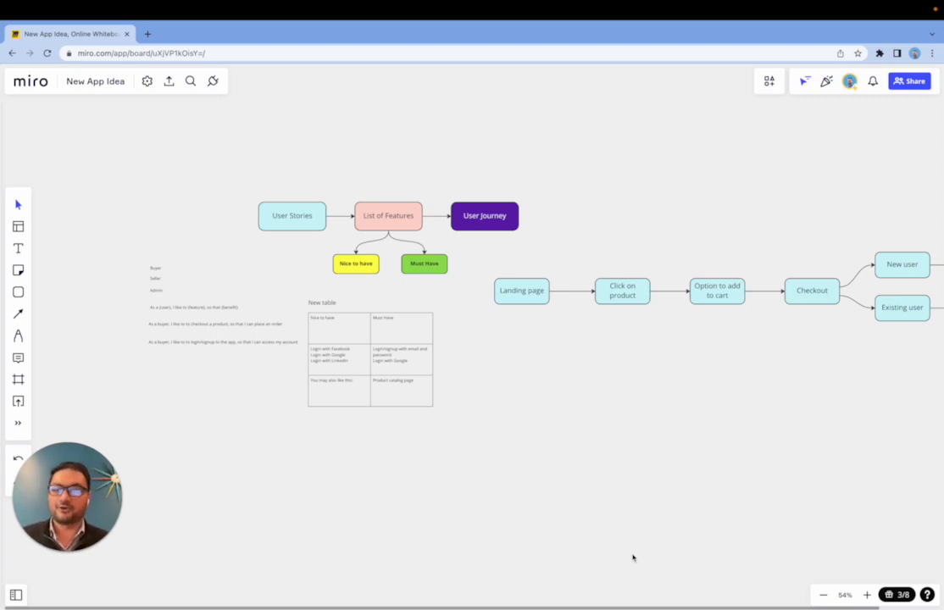
{"action": "scroll", "coordinate": [612, 464], "scroll_direction": "right", "scroll_amount": 5}
{"action": "scroll", "coordinate": [612, 463], "scroll_direction": "up", "scroll_amount": 1}
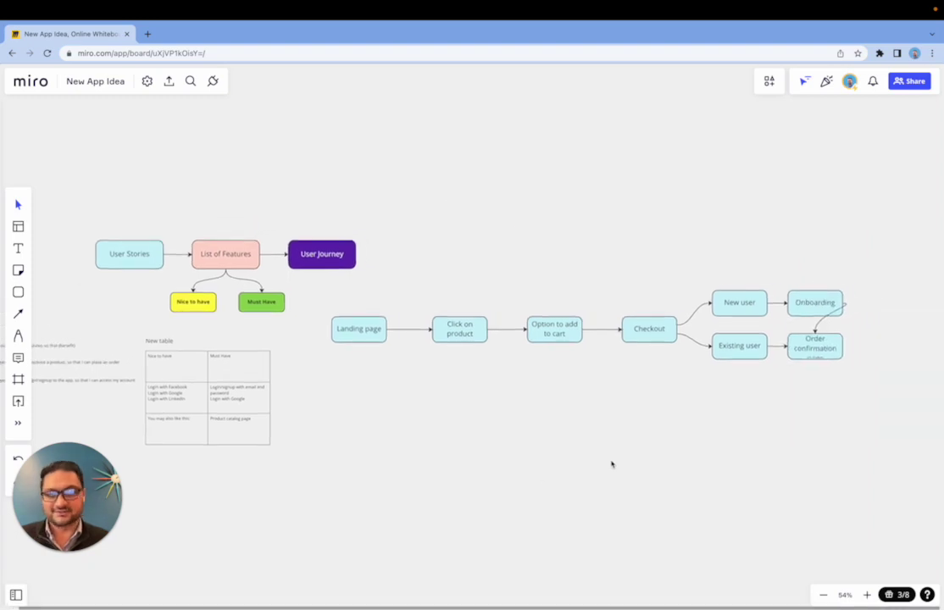